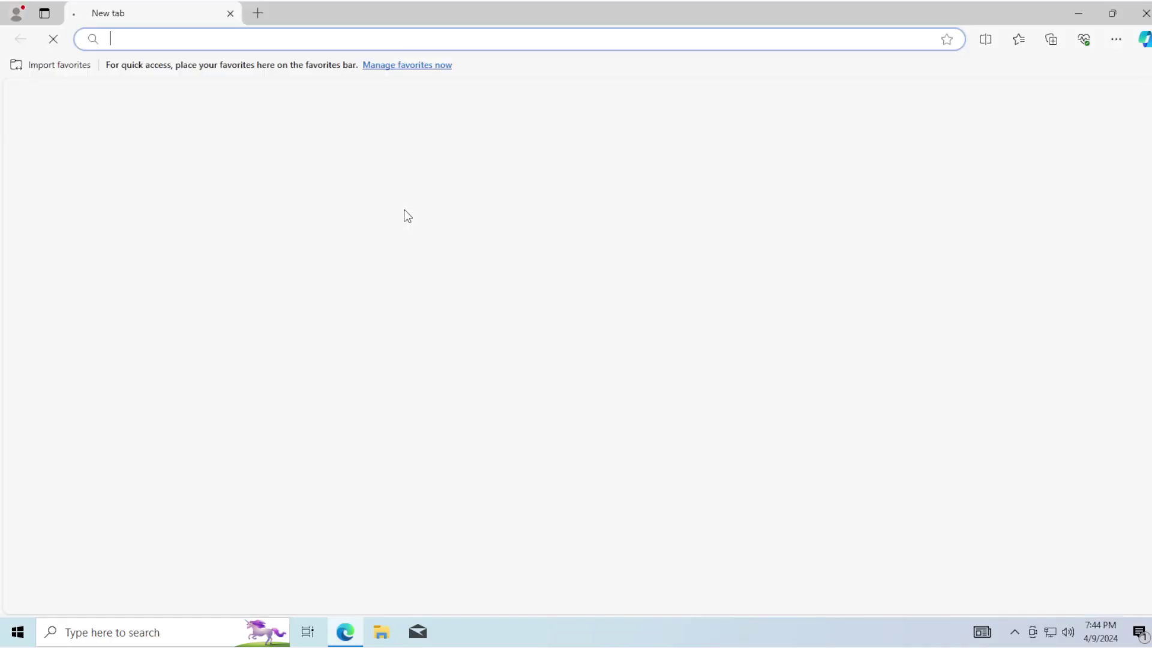
Search Bing for 'miniconda3' and download the Miniconda3 Windows 64-bit installer from the Anaconda docs
{"action": "type", "text": "mini"}
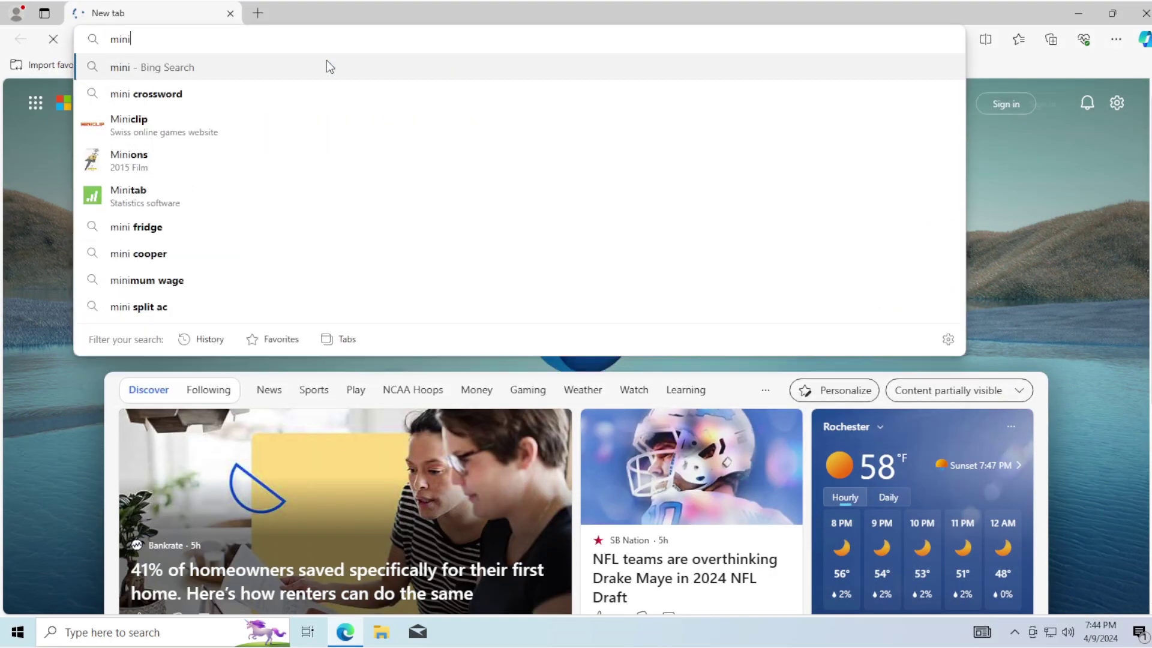
{"action": "type", "text": "conda3"}
{"action": "key", "text": "Return"}
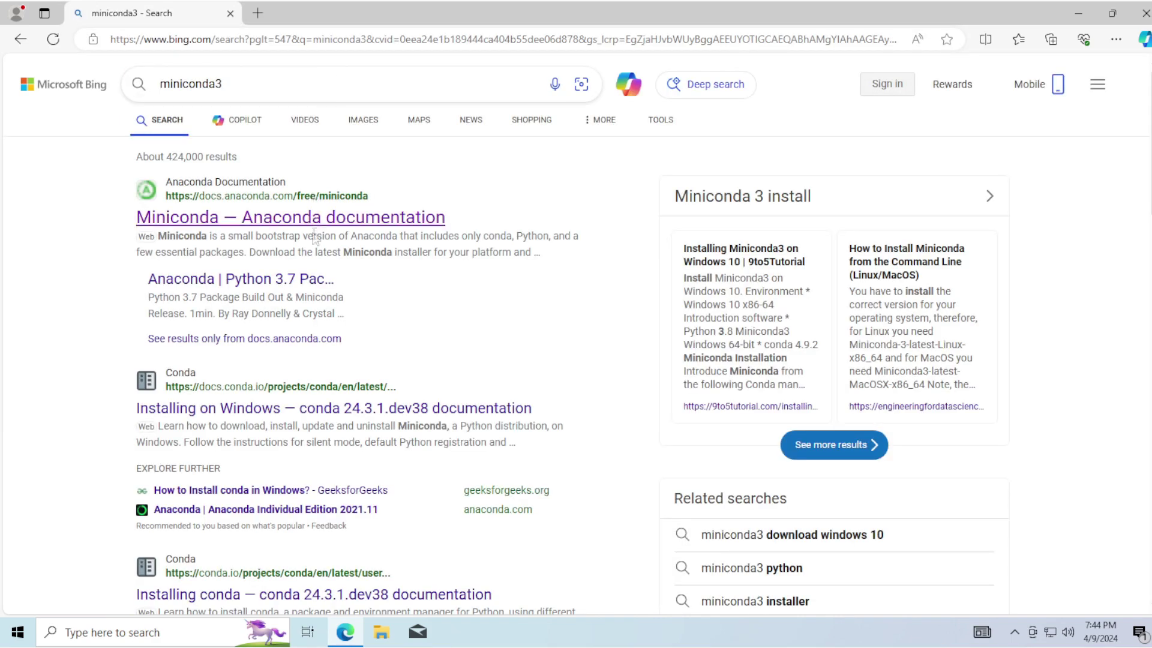
{"action": "left_click", "coordinate": [314, 222]}
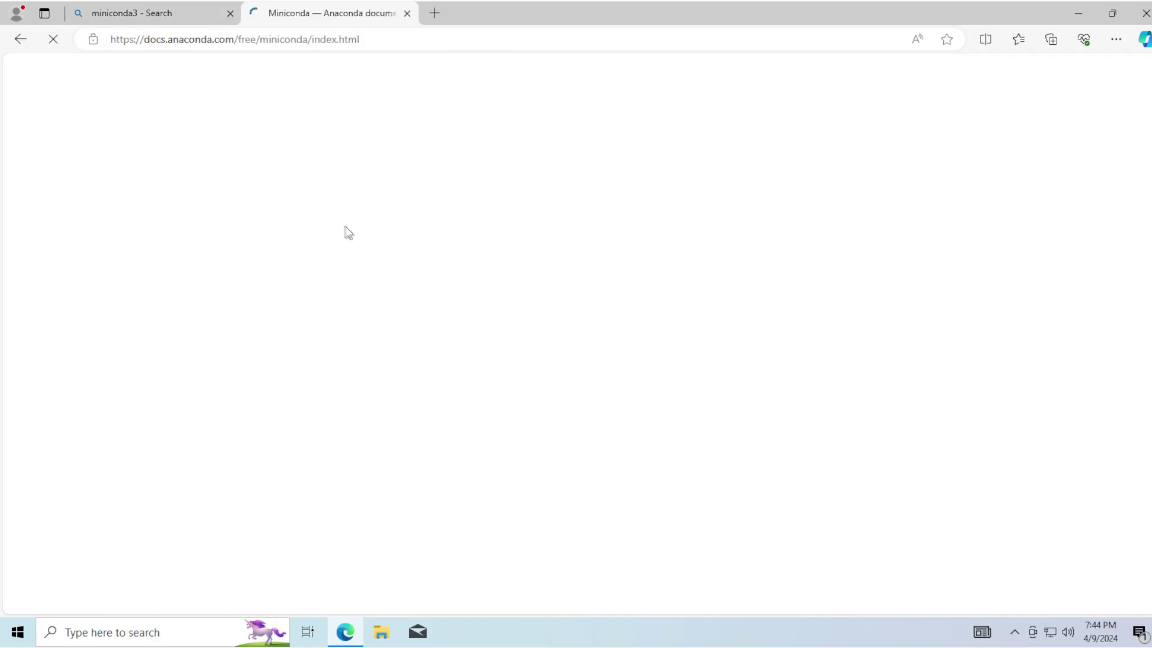
{"action": "scroll", "coordinate": [459, 384], "scroll_direction": "down", "scroll_amount": 1}
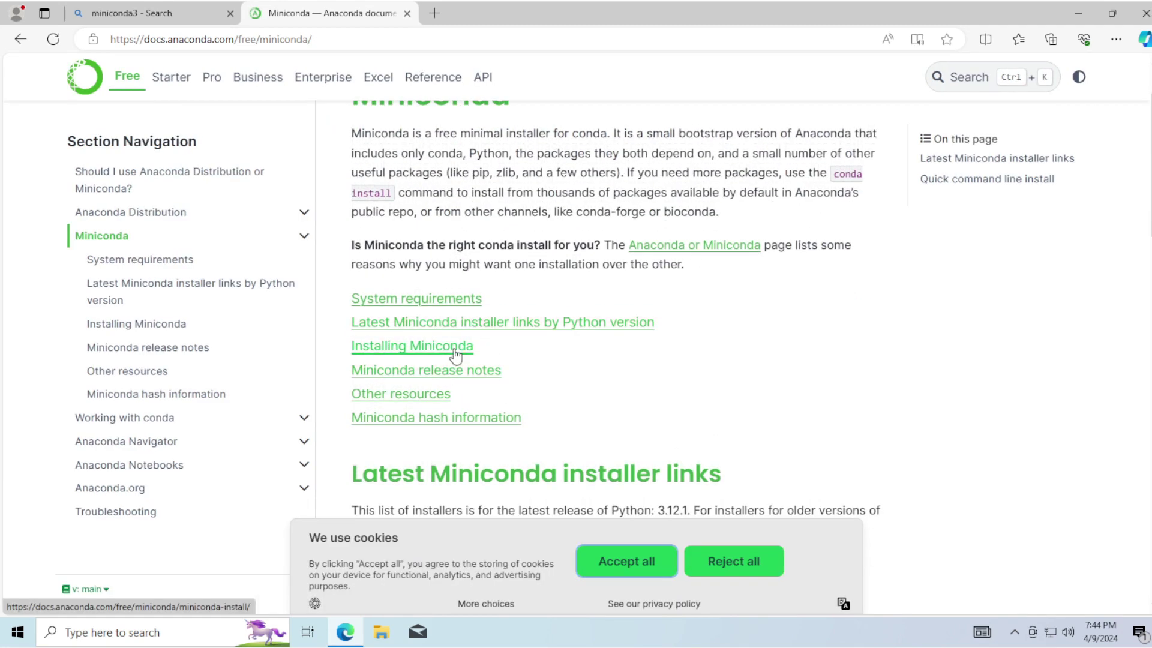
{"action": "scroll", "coordinate": [456, 358], "scroll_direction": "down", "scroll_amount": 6}
{"action": "scroll", "coordinate": [444, 215], "scroll_direction": "up", "scroll_amount": 1}
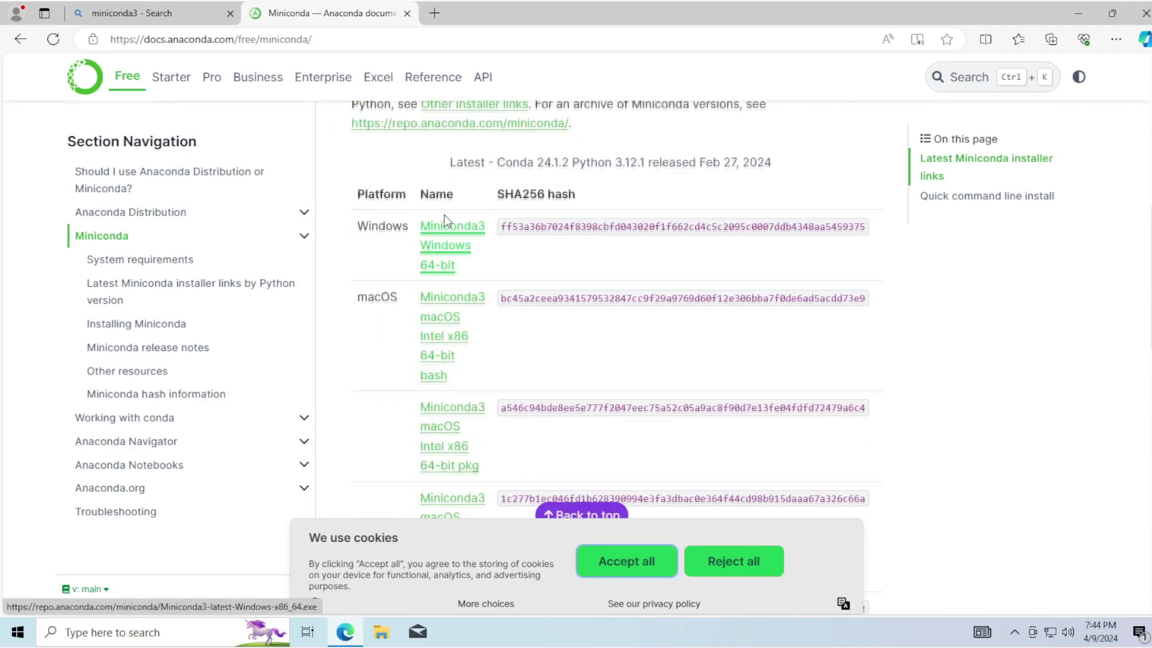
{"action": "left_click", "coordinate": [437, 264]}
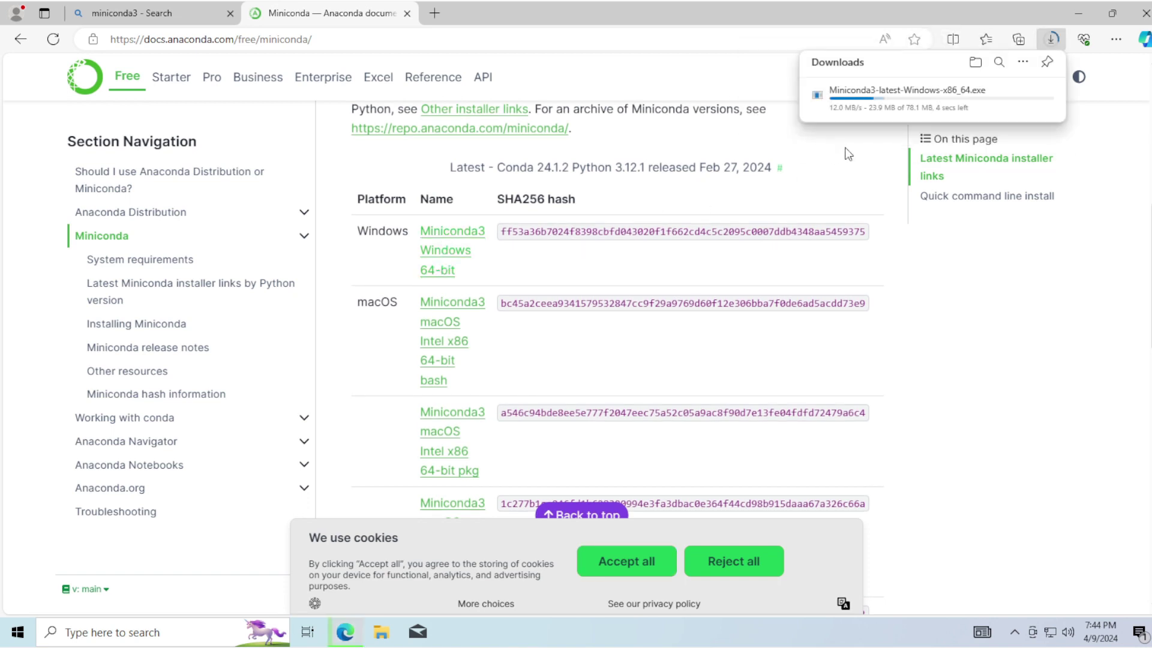
Run the Miniconda3 installer as a Just Me install with the default location and options
{"action": "left_click", "coordinate": [873, 102]}
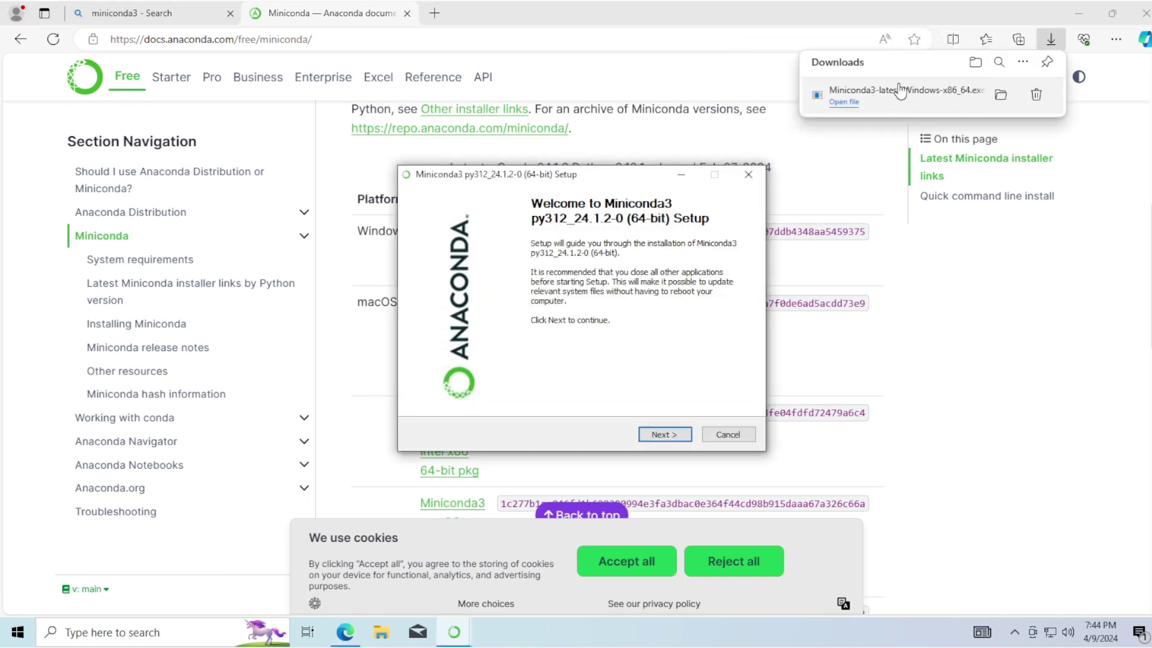
{"action": "left_click", "coordinate": [687, 436]}
{"action": "left_click", "coordinate": [688, 435]}
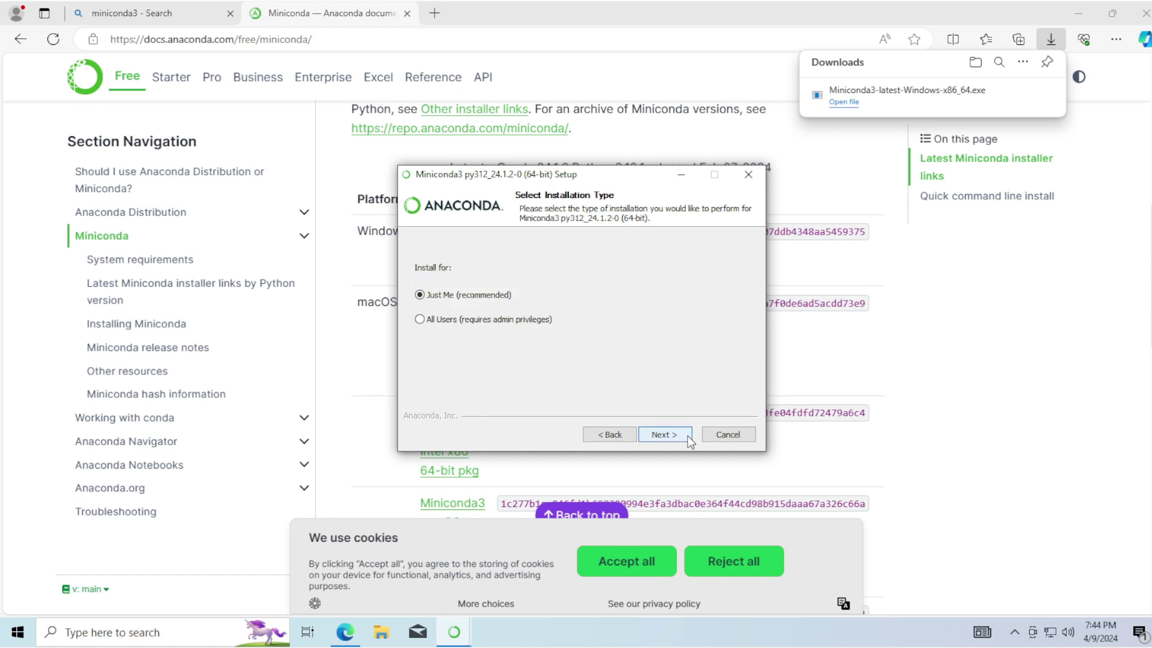
{"action": "left_click", "coordinate": [688, 436]}
{"action": "left_click", "coordinate": [687, 435]}
{"action": "left_click", "coordinate": [688, 435]}
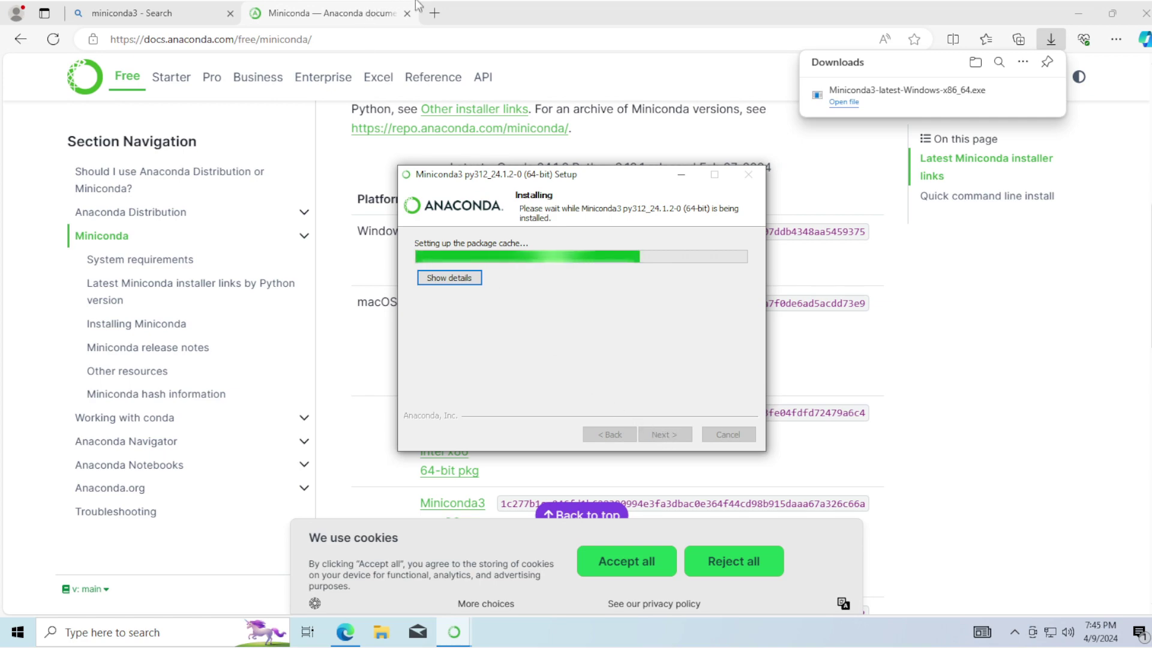
{"action": "left_click", "coordinate": [435, 12]}
Search for 'nlradar github', open the NLradar GitHub repository, and bring the installer back
{"action": "type", "text": "nl"}
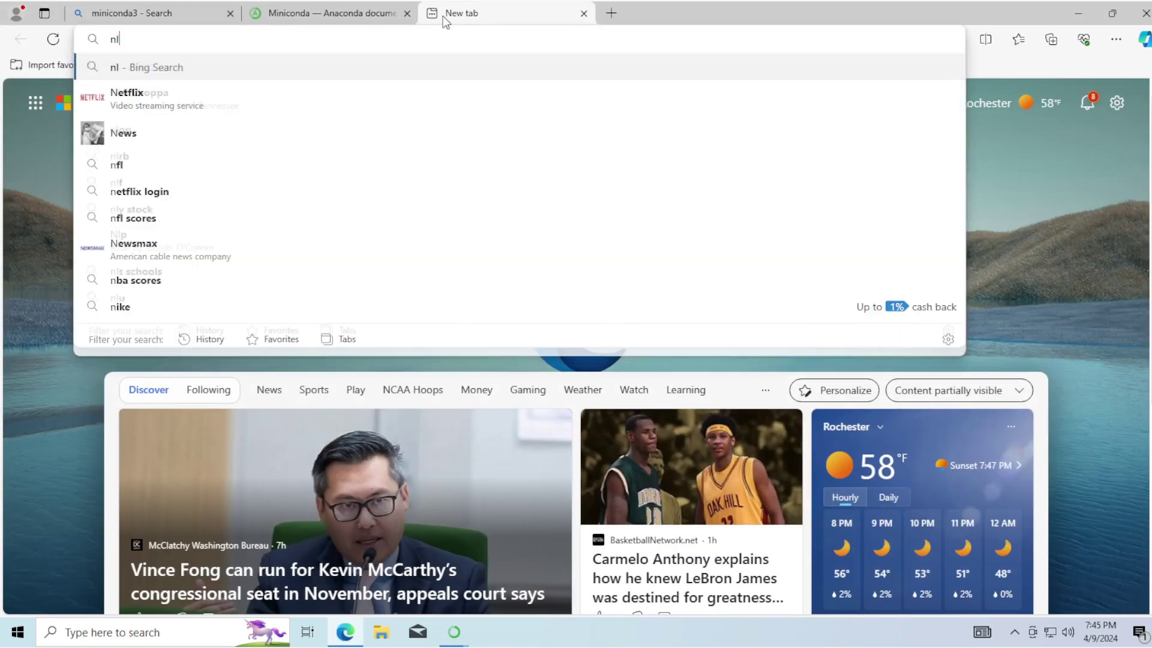
{"action": "type", "text": "radar github"}
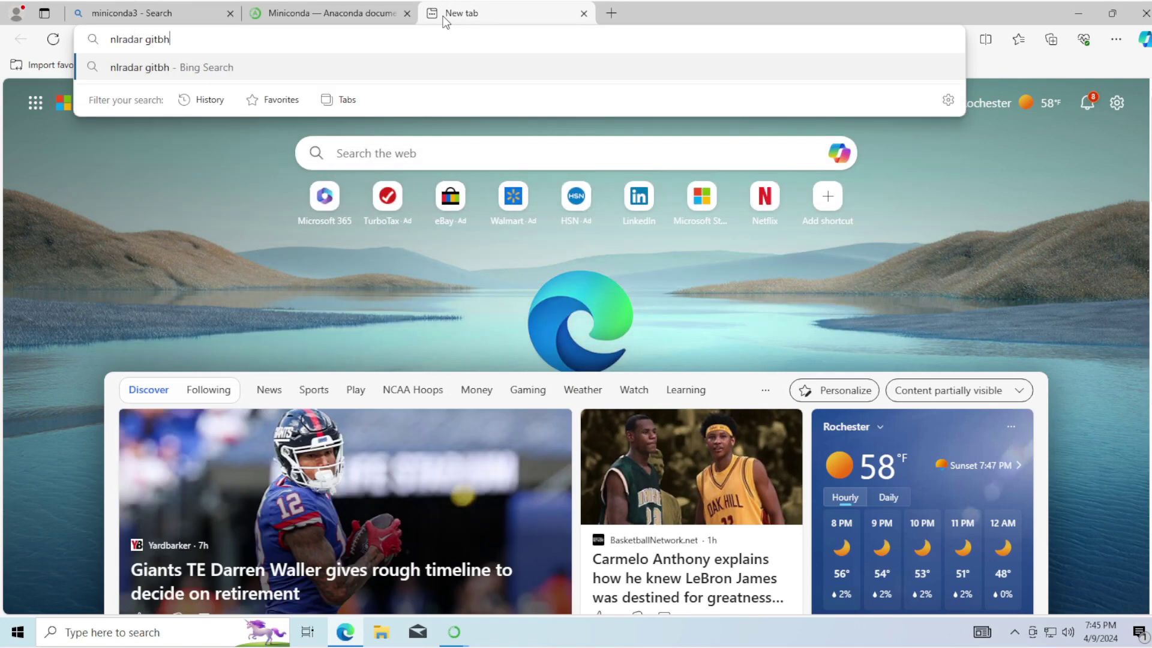
{"action": "key", "text": "Return"}
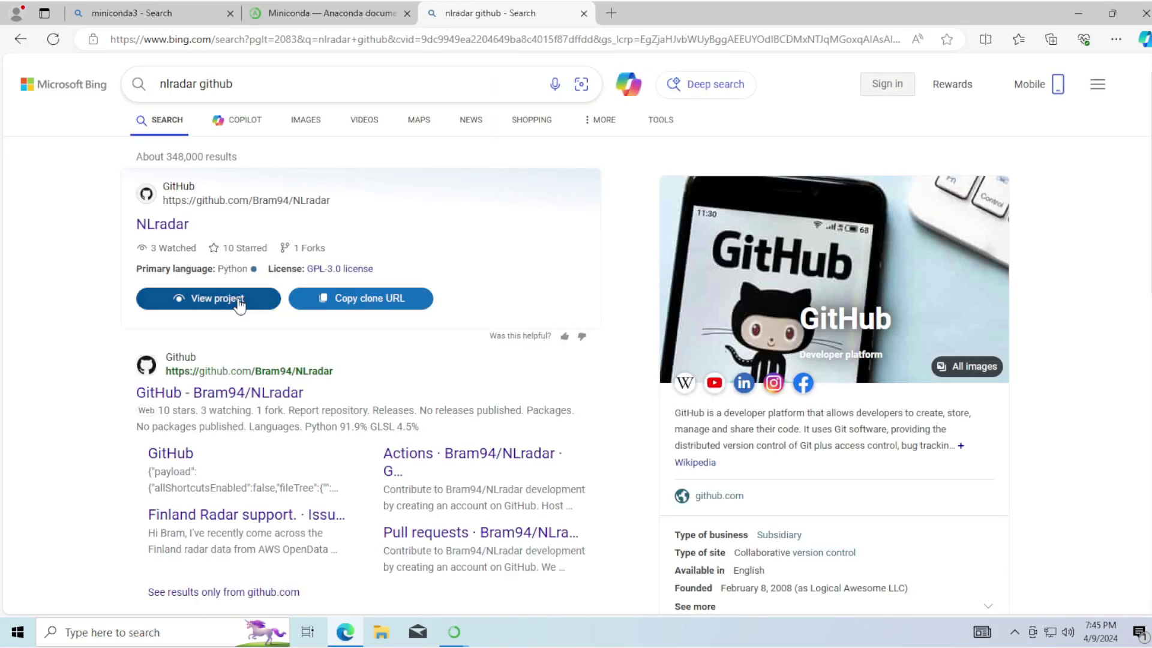
{"action": "left_click", "coordinate": [246, 400]}
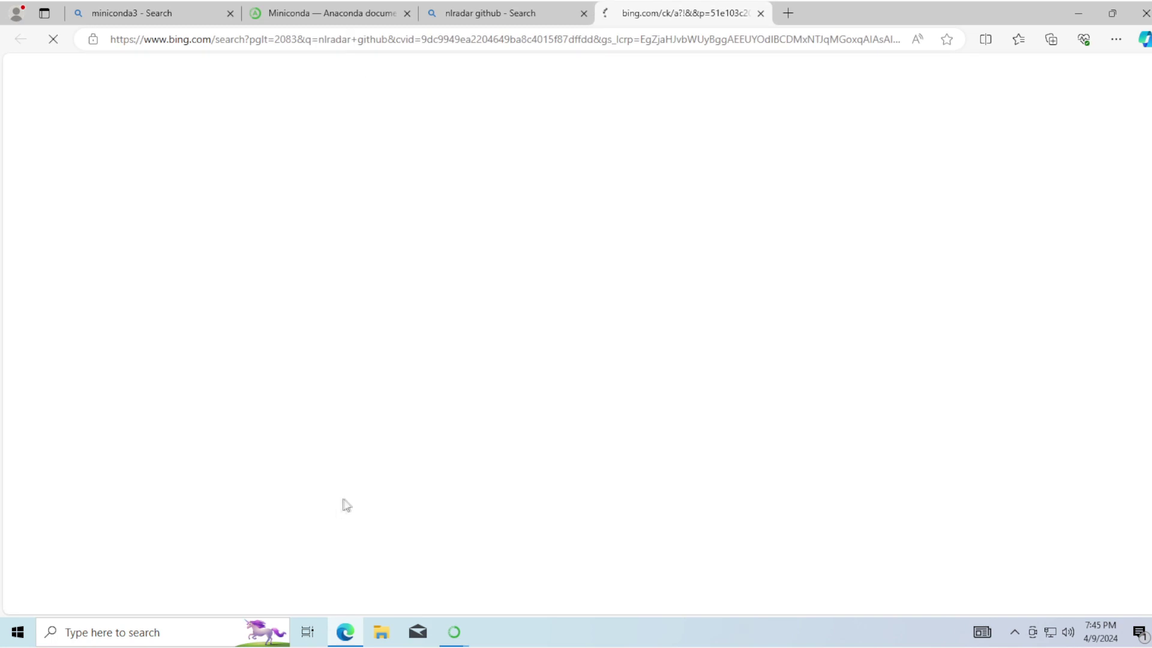
{"action": "mouse_move", "coordinate": [454, 634]}
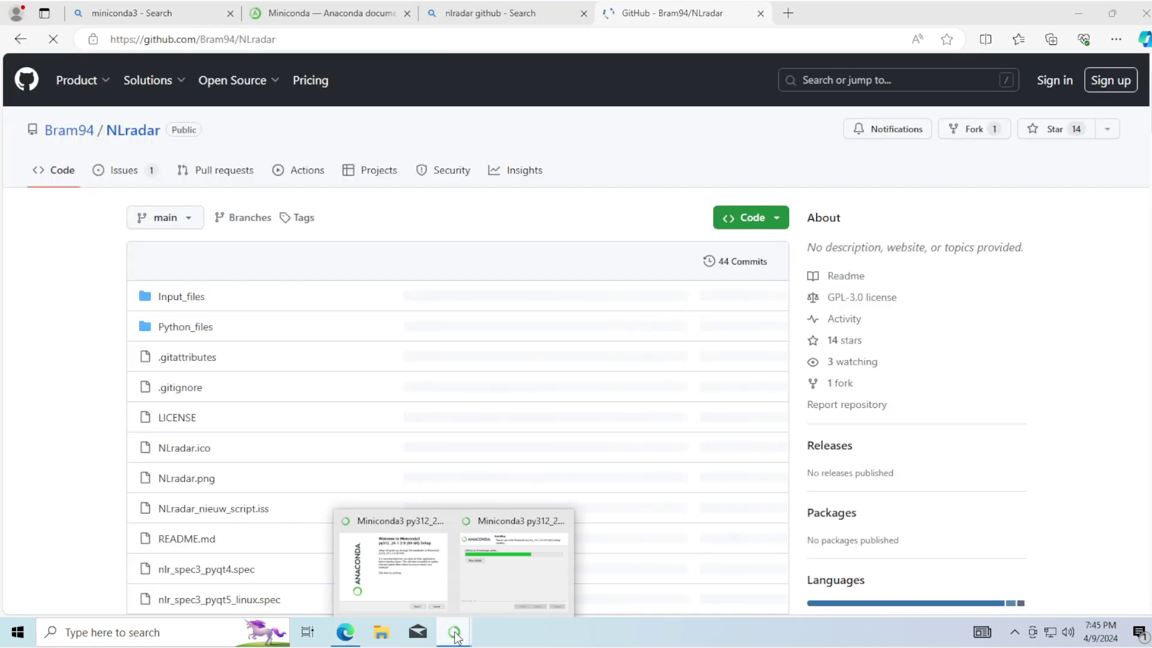
{"action": "left_click", "coordinate": [474, 573]}
{"action": "scroll", "coordinate": [98, 285], "scroll_direction": "down", "scroll_amount": 10}
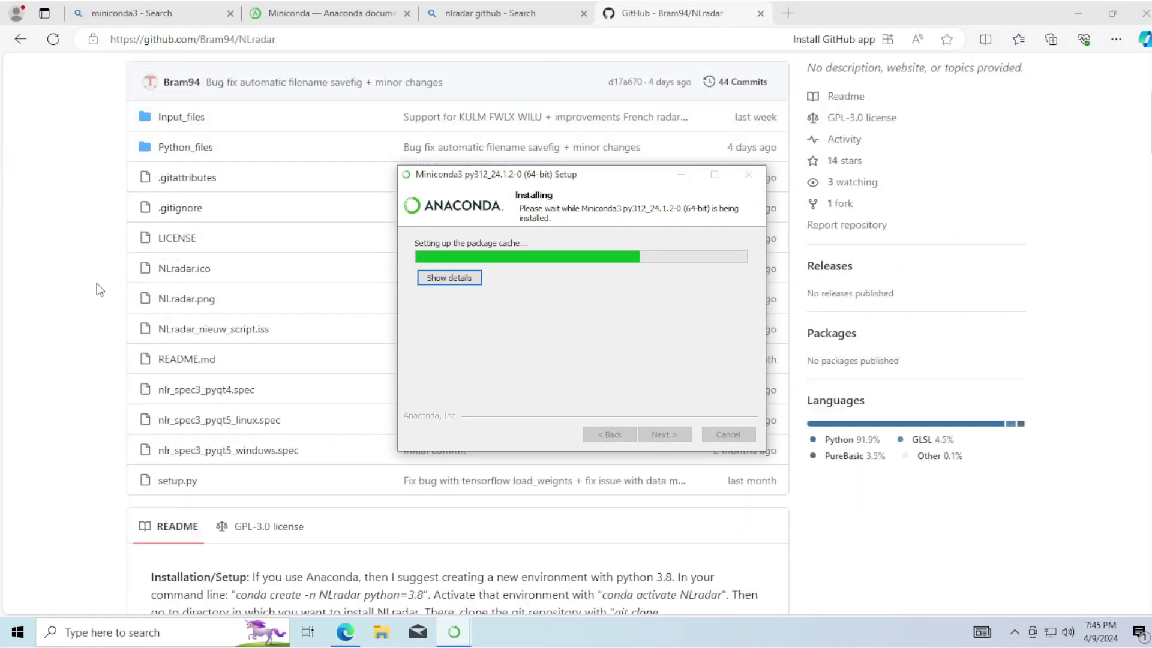
Make the Edge window narrower and place it on the right beside the installer
{"action": "left_click_drag", "start_coordinate": [888, 12], "coordinate": [713, 36]}
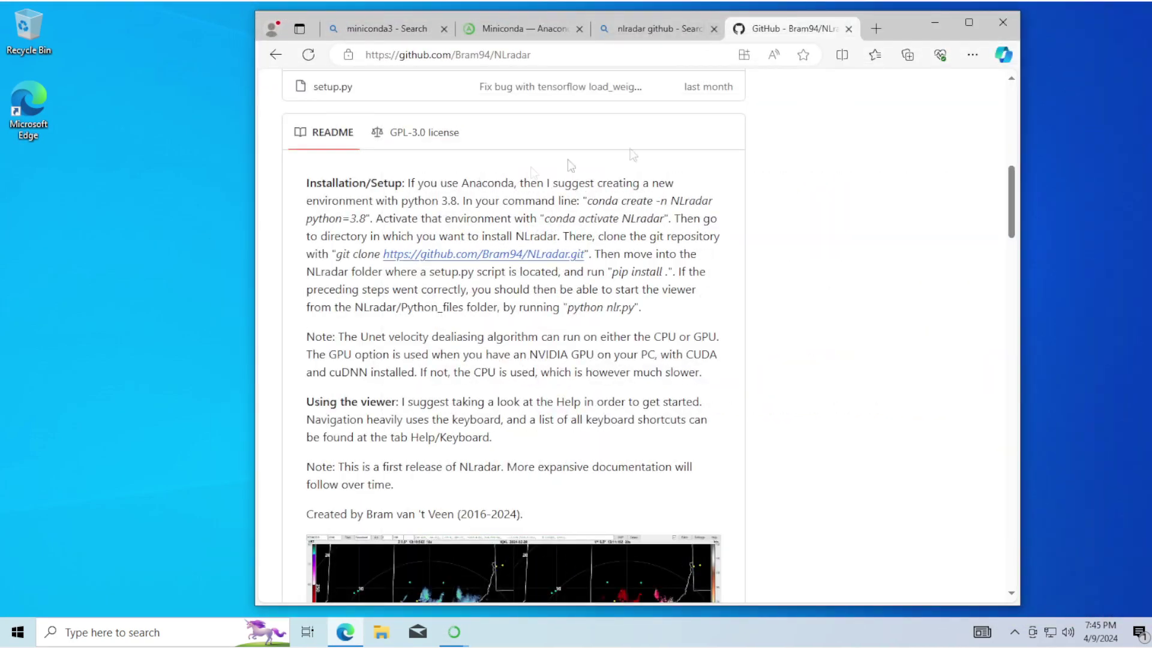
{"action": "left_click_drag", "start_coordinate": [1020, 231], "coordinate": [906, 218]}
{"action": "left_click_drag", "start_coordinate": [780, 34], "coordinate": [1125, 37]}
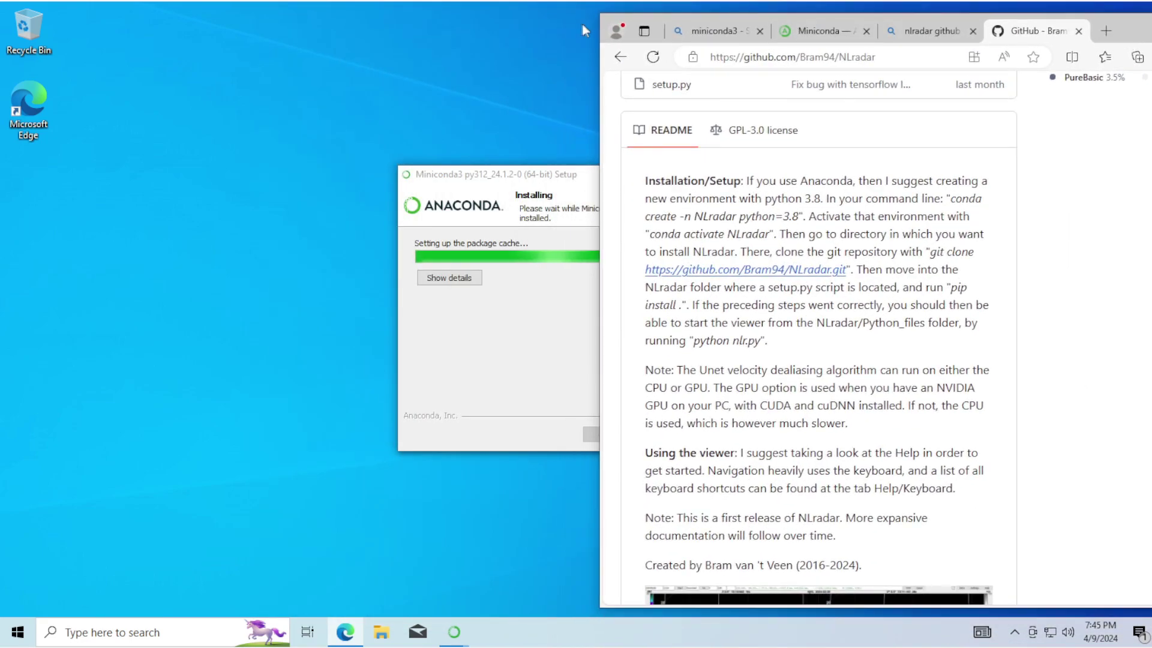
{"action": "left_click_drag", "start_coordinate": [606, 24], "coordinate": [720, 26]}
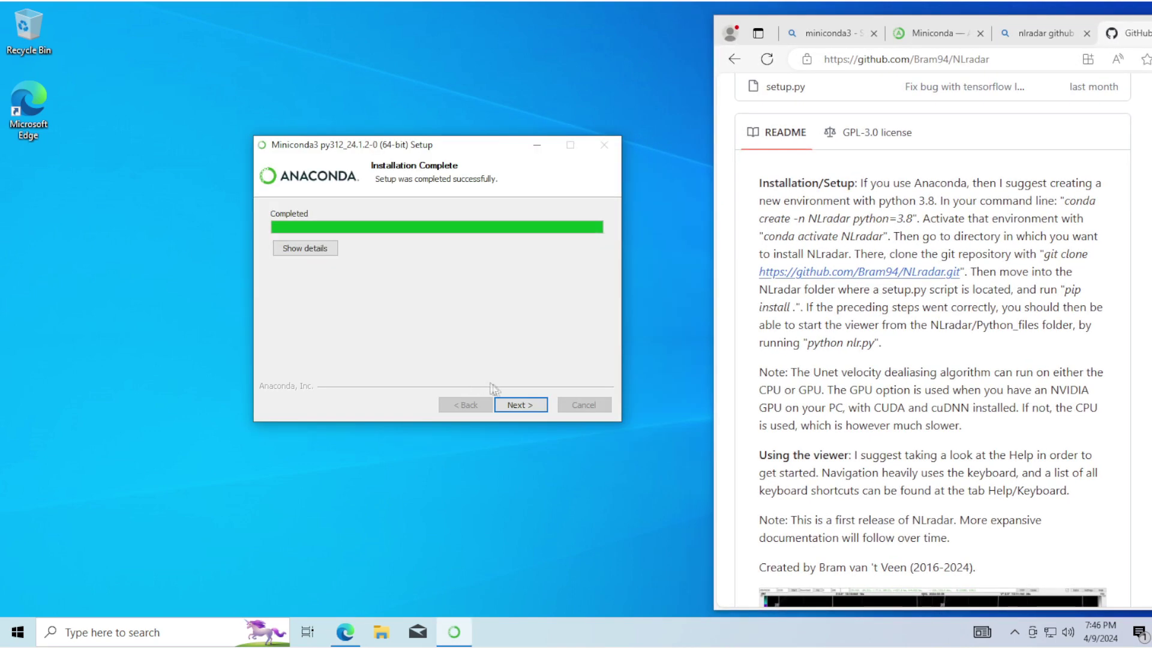
Finish the Miniconda3 setup with 'Getting started with Conda' unticked
{"action": "left_click", "coordinate": [520, 405]}
{"action": "left_click", "coordinate": [421, 270]}
{"action": "left_click", "coordinate": [519, 405]}
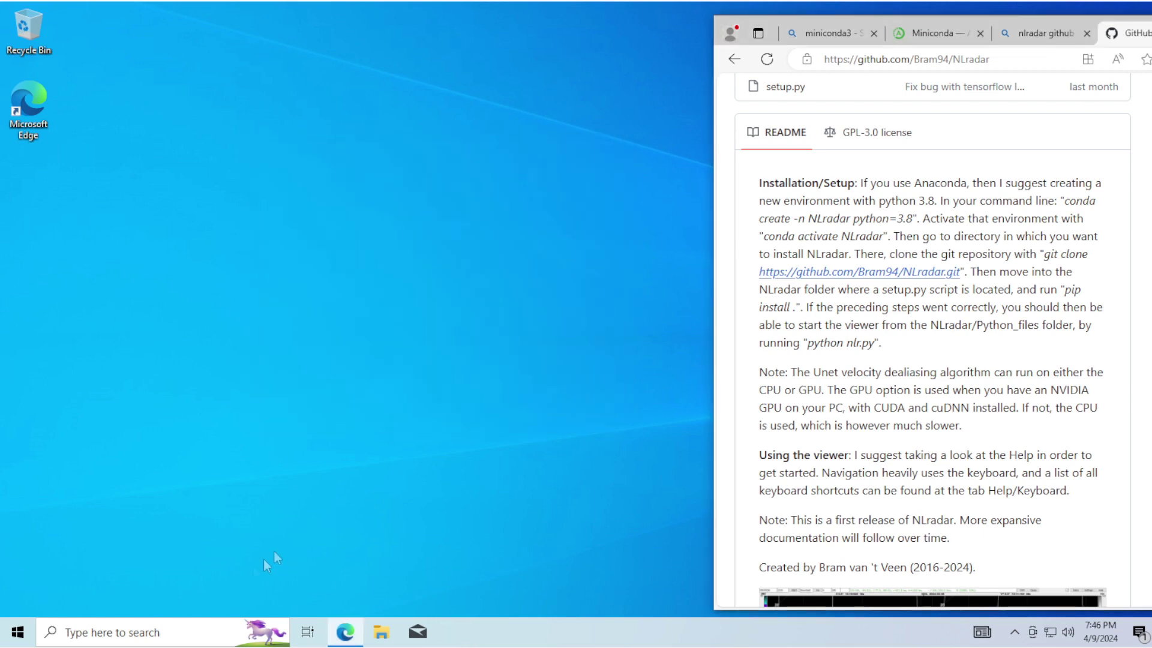
Open Anaconda Prompt (miniconda3) from Windows search and copy the README's conda create command
{"action": "left_click", "coordinate": [204, 624]}
{"action": "type", "text": "minico"}
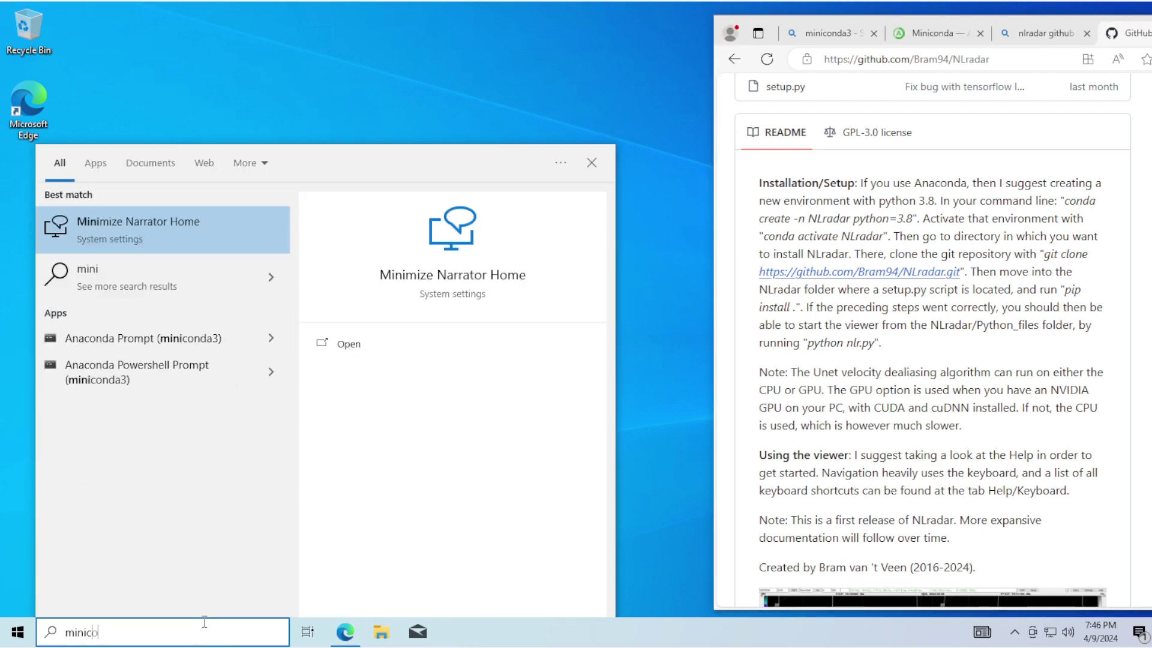
{"action": "type", "text": "nda3"}
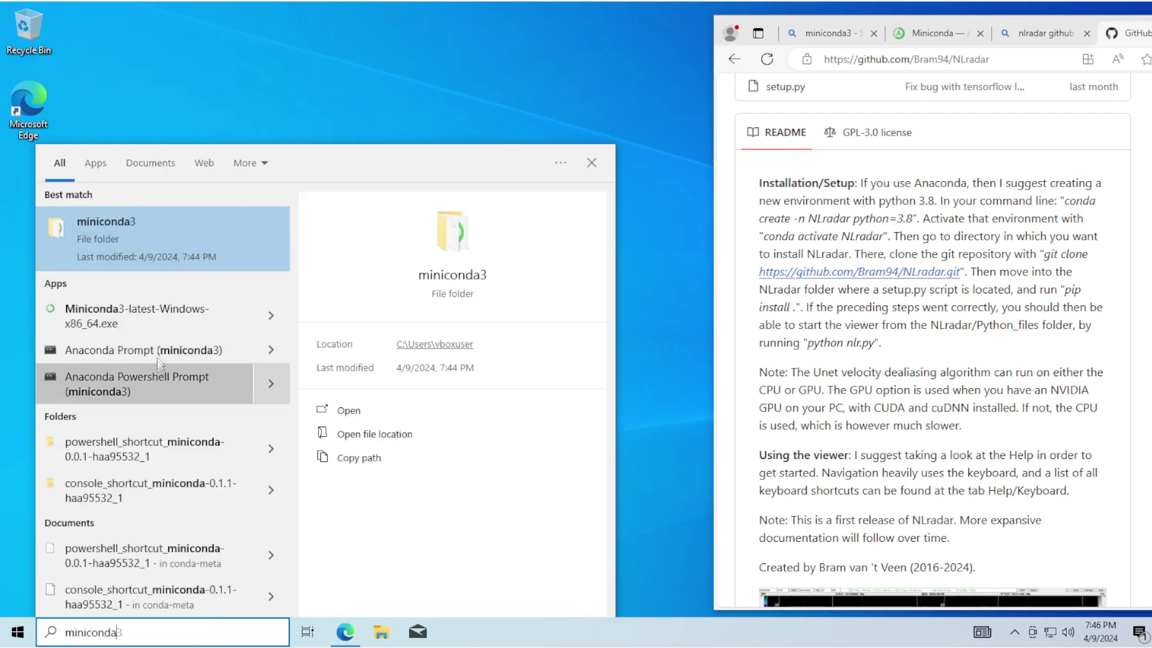
{"action": "left_click", "coordinate": [161, 354]}
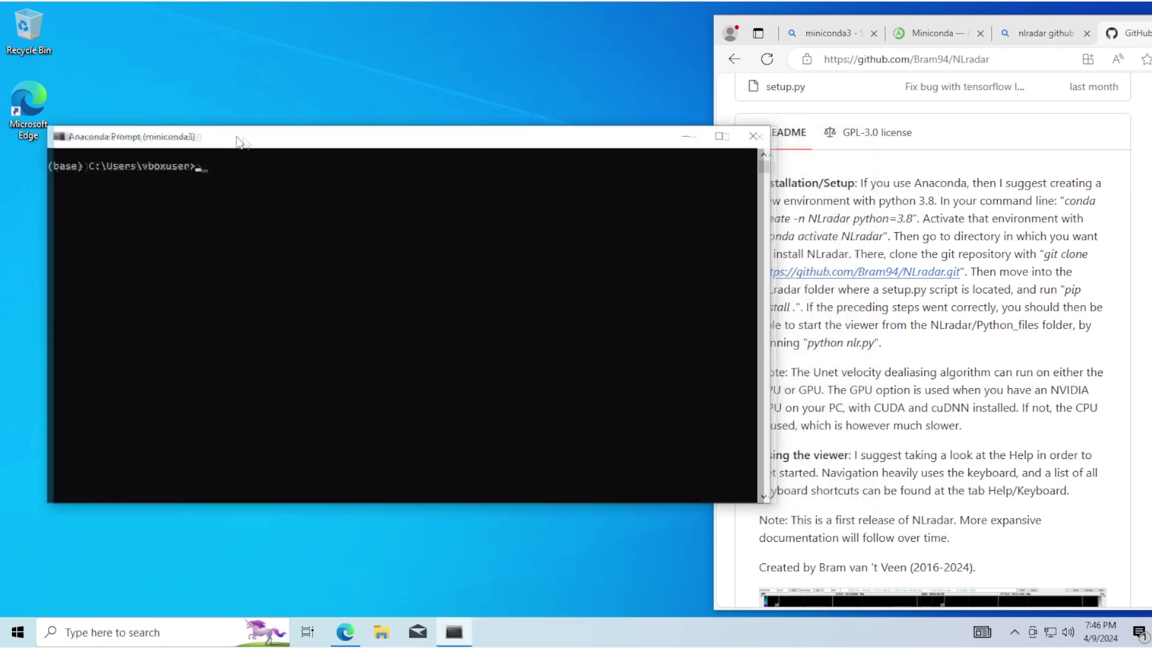
{"action": "left_click_drag", "start_coordinate": [1063, 200], "coordinate": [914, 223]}
{"action": "key", "text": "ctrl+c"}
Run 'conda create -n NLradar python=3.8' in the prompt and confirm with y
{"action": "left_click", "coordinate": [329, 239]}
{"action": "key", "text": "ctrl+v"}
{"action": "key", "text": "Return"}
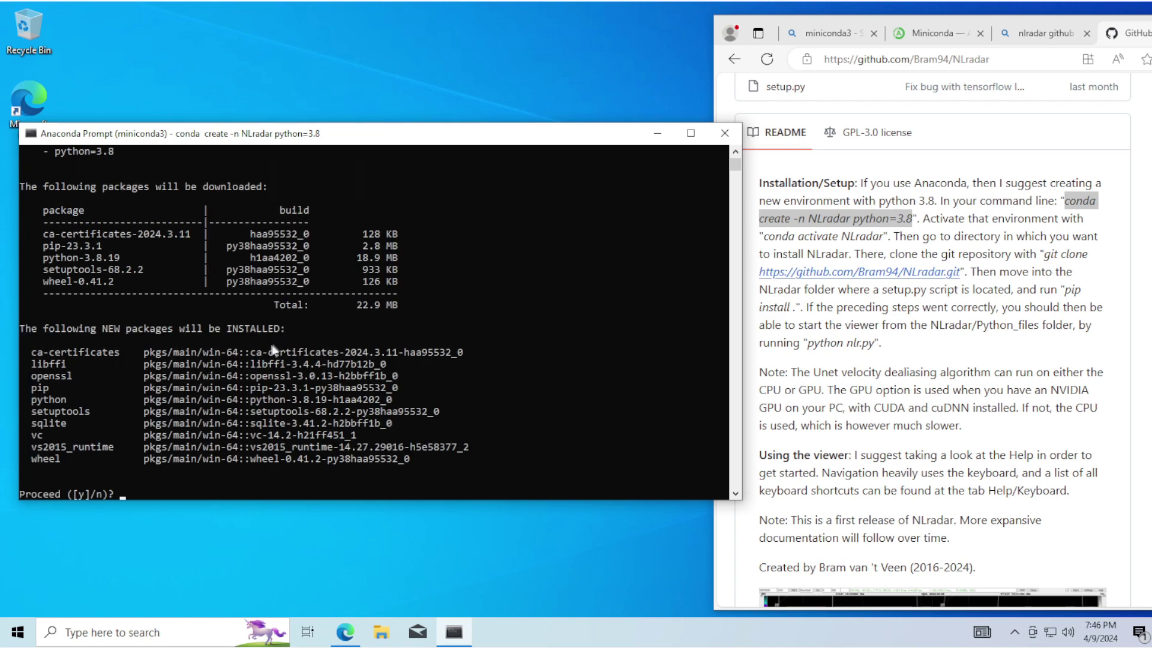
{"action": "type", "text": "y"}
{"action": "key", "text": "Return"}
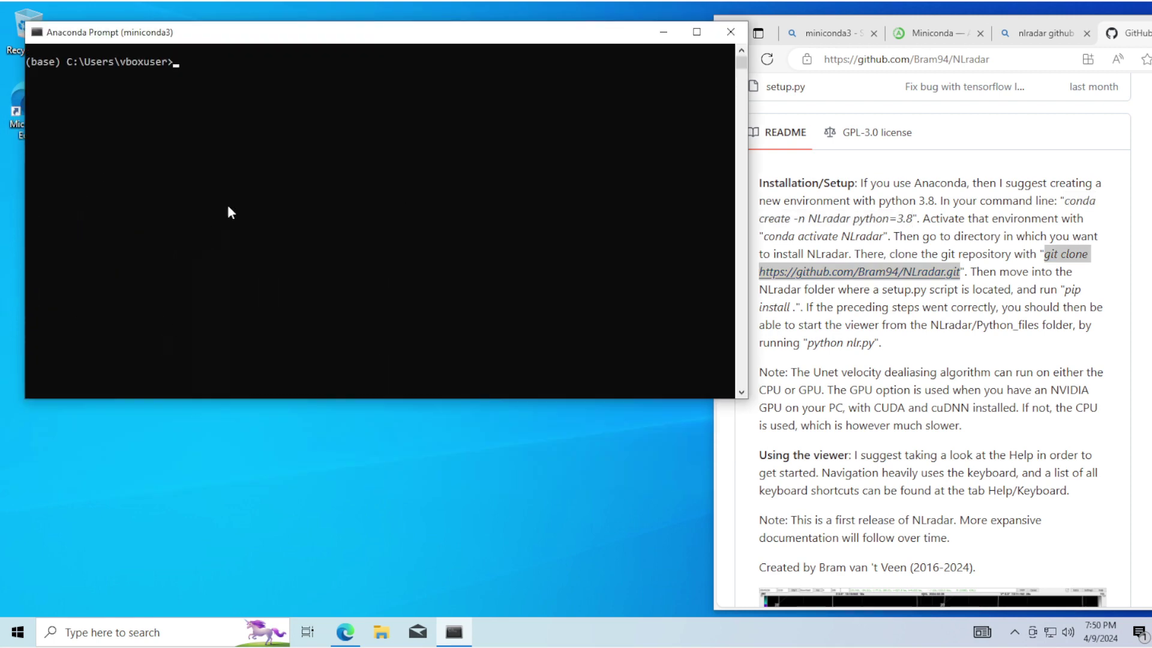
Copy the README's git clone line and run 'conda activate nlradar'
{"action": "right_click", "coordinate": [1087, 257]}
{"action": "left_click", "coordinate": [1038, 265]}
{"action": "type", "text": "onda activate nlr"}
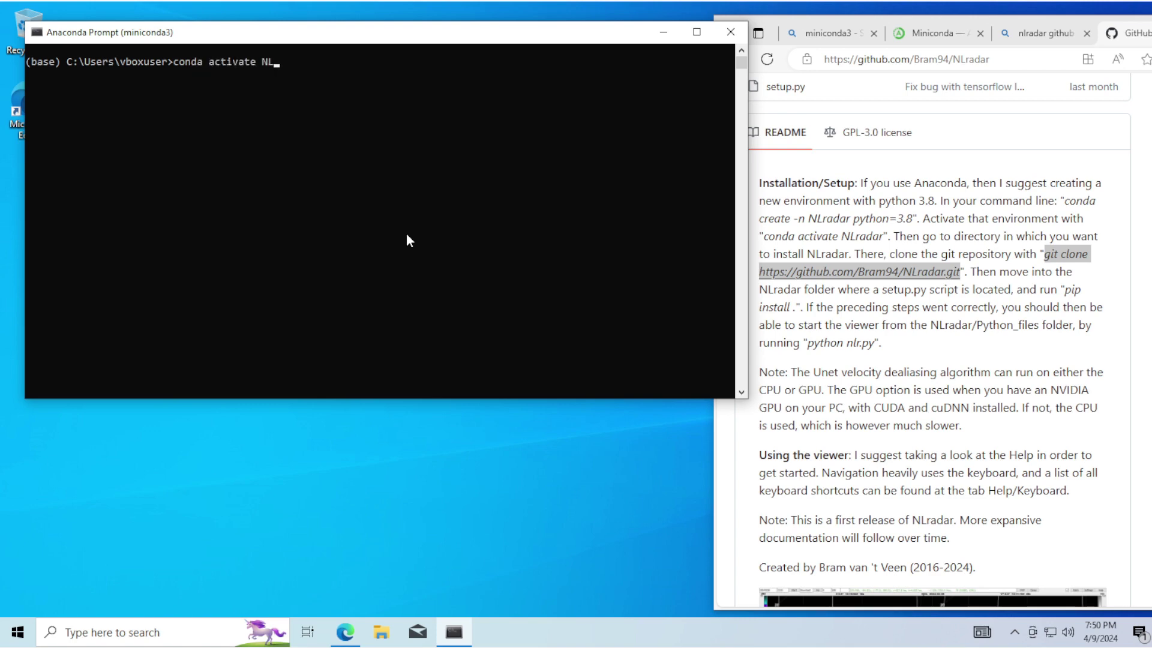
{"action": "type", "text": "adar"}
{"action": "key", "text": "Return"}
Run the NLradar git clone command, which fails because git isn't recognized
{"action": "right_click", "coordinate": [407, 240]}
{"action": "key", "text": "Return"}
{"action": "type", "text": "conda install -c ana"}
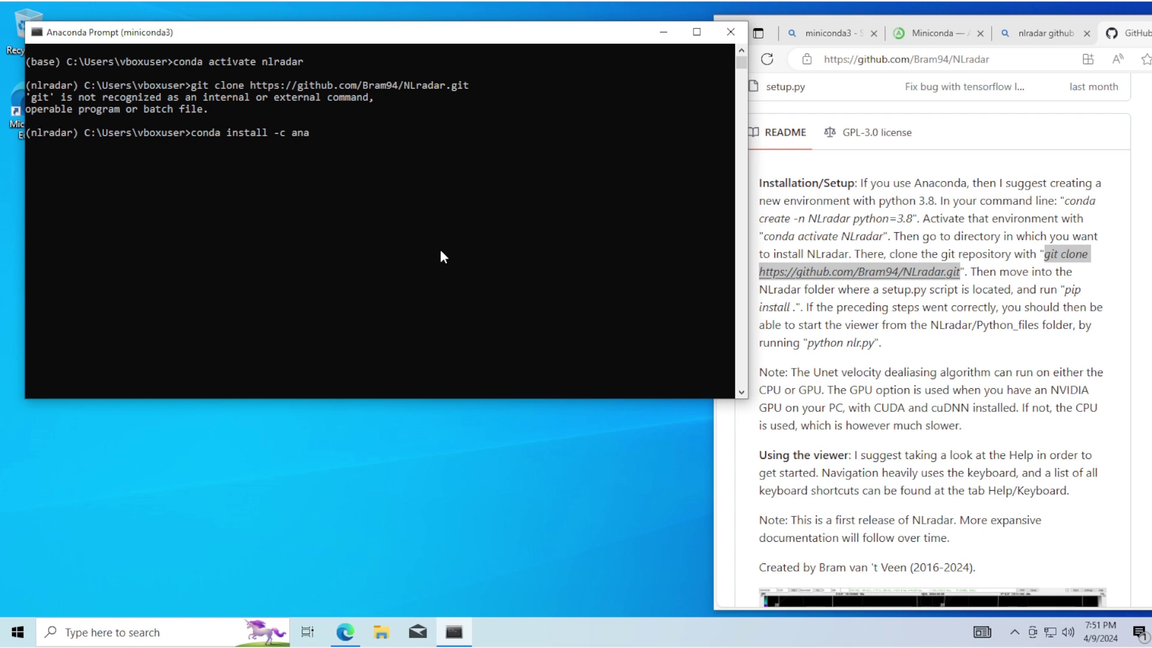
{"action": "type", "text": "conda git"}
Run 'conda install -c anaconda git', confirm the install, and paste the clone command again
{"action": "key", "text": "Return"}
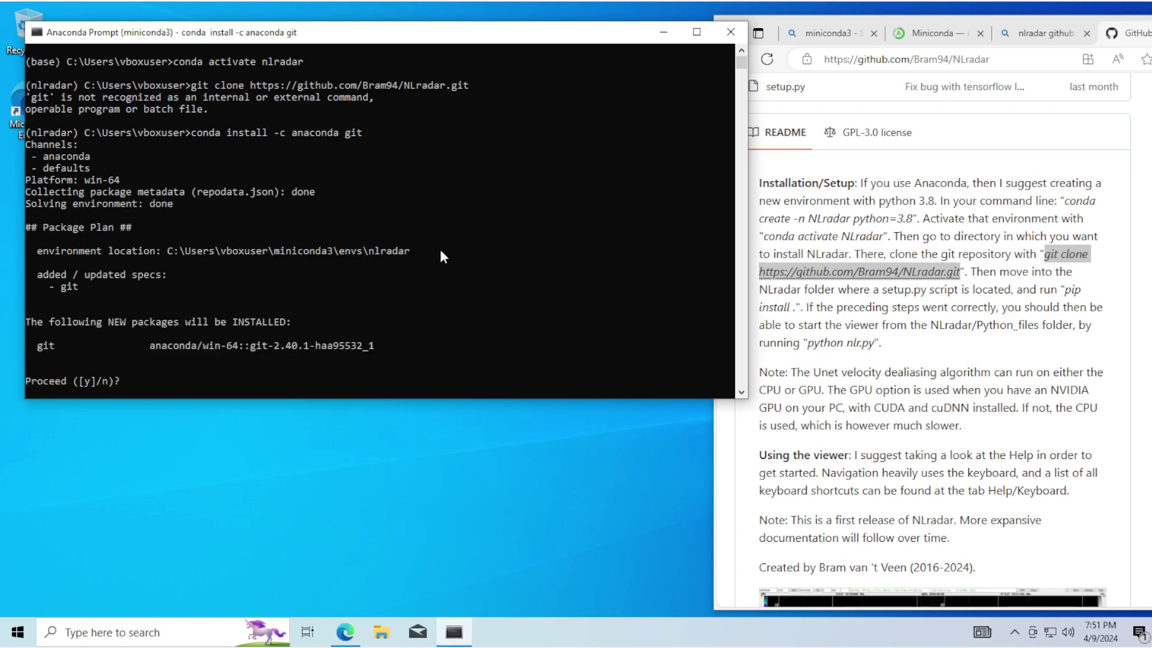
{"action": "key", "text": "Return"}
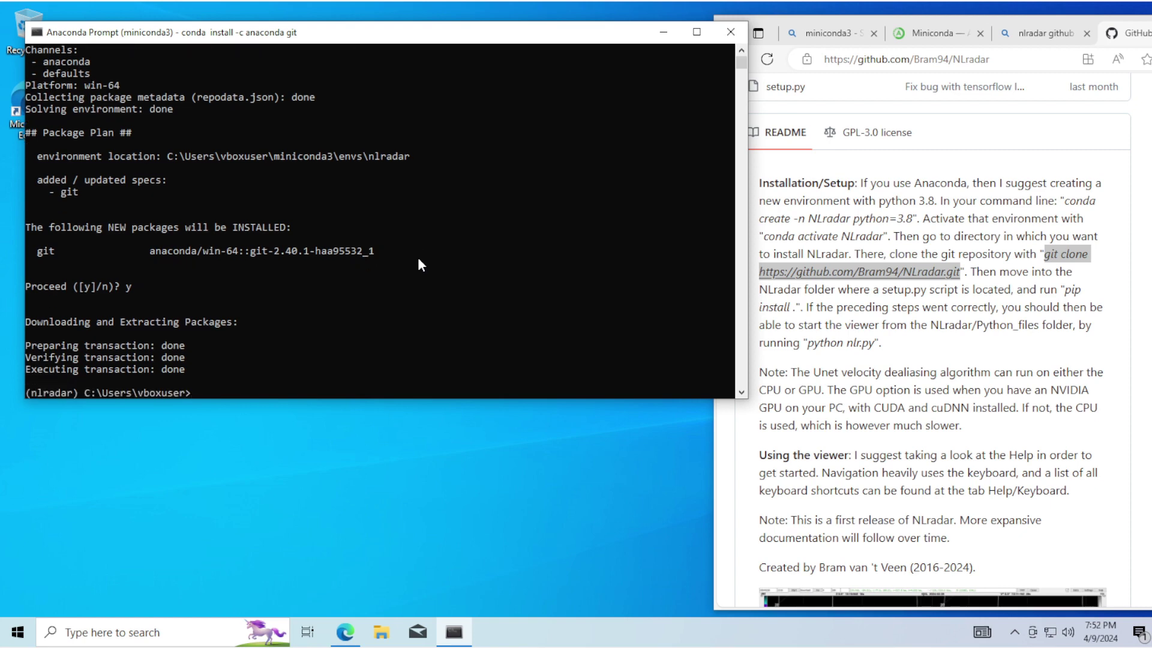
{"action": "key", "text": "ctrl+v"}
Clone NLradar, change into the nlradar folder, and select 'pip install .' in the README
{"action": "key", "text": "Return"}
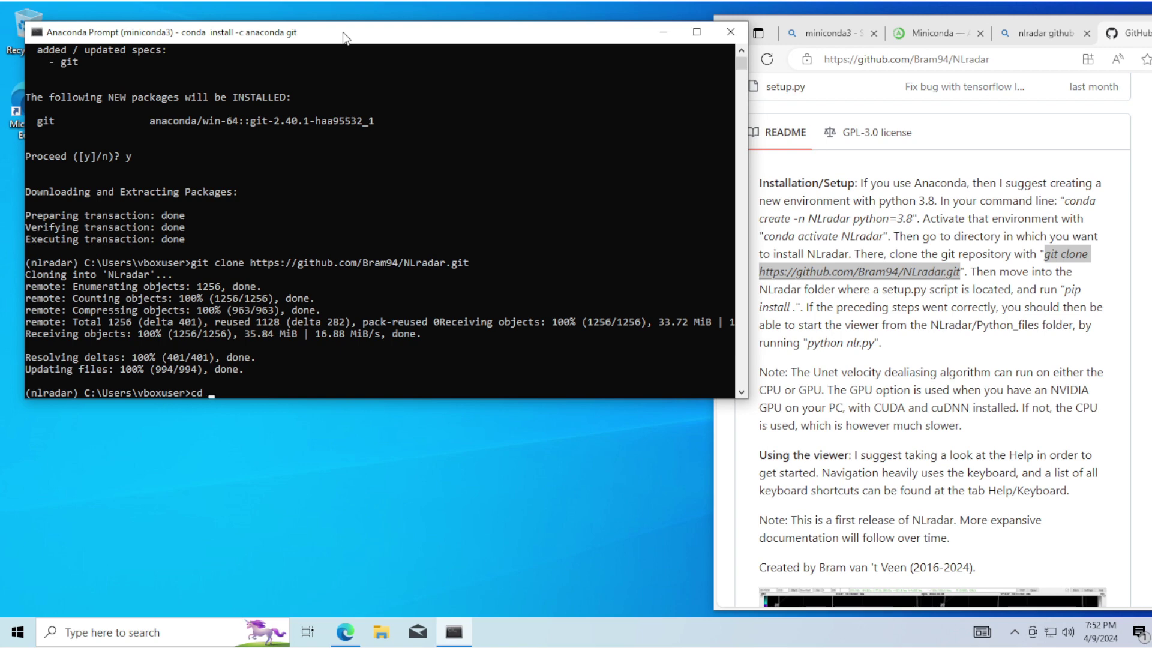
{"action": "type", "text": "radar"}
{"action": "key", "text": "Return"}
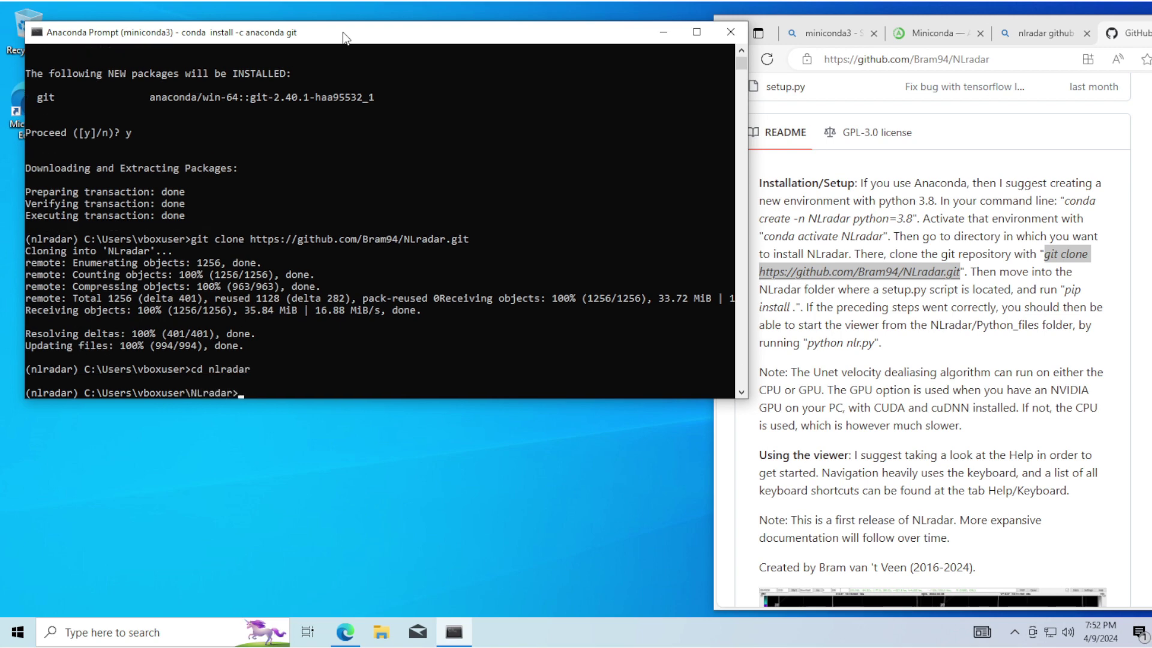
{"action": "left_click", "coordinate": [1068, 292]}
{"action": "left_click_drag", "start_coordinate": [1068, 291], "coordinate": [796, 311]}
Run 'pip install .' to install NLradar and its dependencies
{"action": "left_click", "coordinate": [347, 263]}
{"action": "key", "text": "ctrl+v"}
{"action": "key", "text": "Return"}
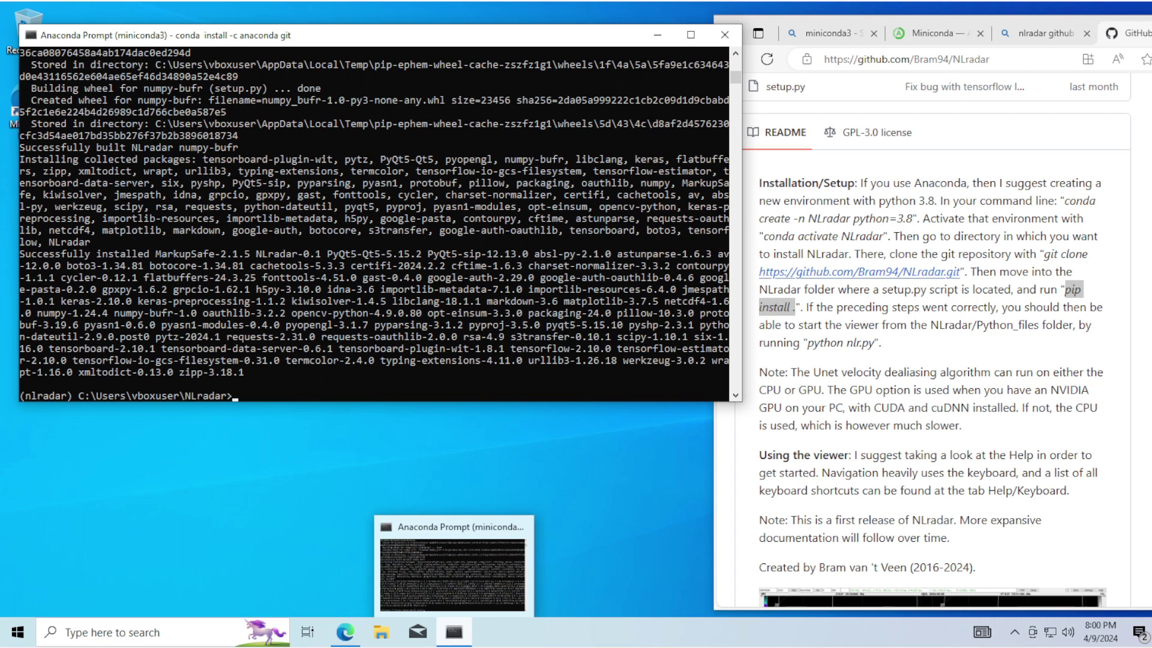
Copy 'python nlr.py' from the README, change into python_files, and run it
{"action": "left_click_drag", "start_coordinate": [807, 340], "coordinate": [877, 343]}
{"action": "right_click", "coordinate": [867, 341]}
{"action": "left_click", "coordinate": [894, 349]}
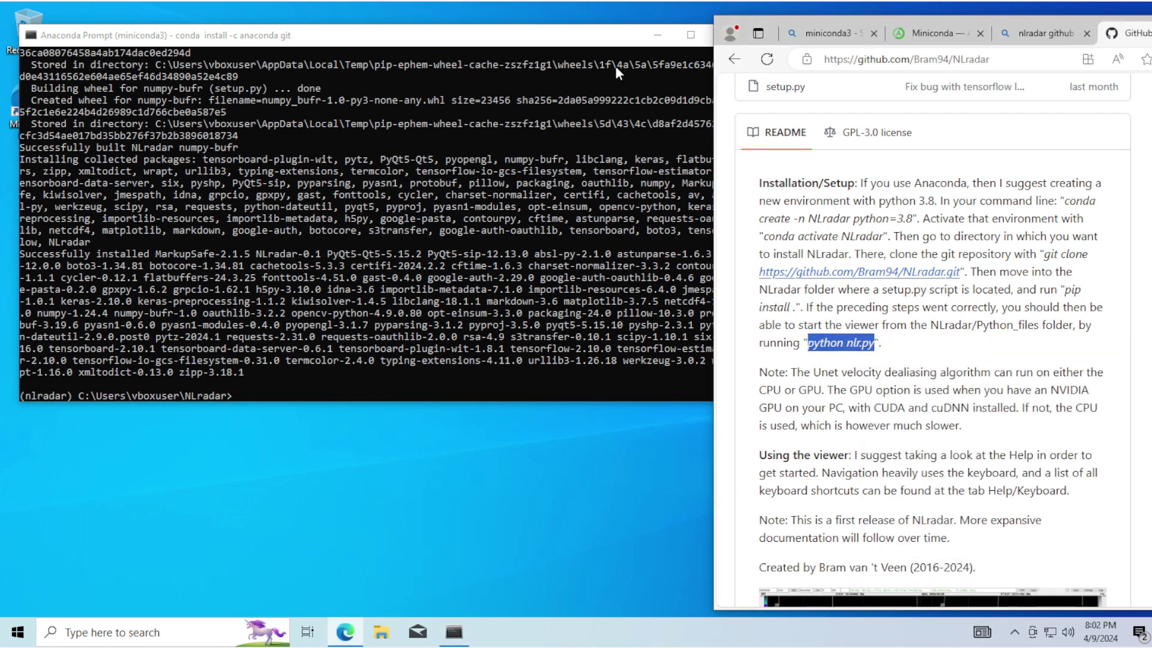
{"action": "left_click", "coordinate": [616, 66]}
{"action": "type", "text": "cd python_files"}
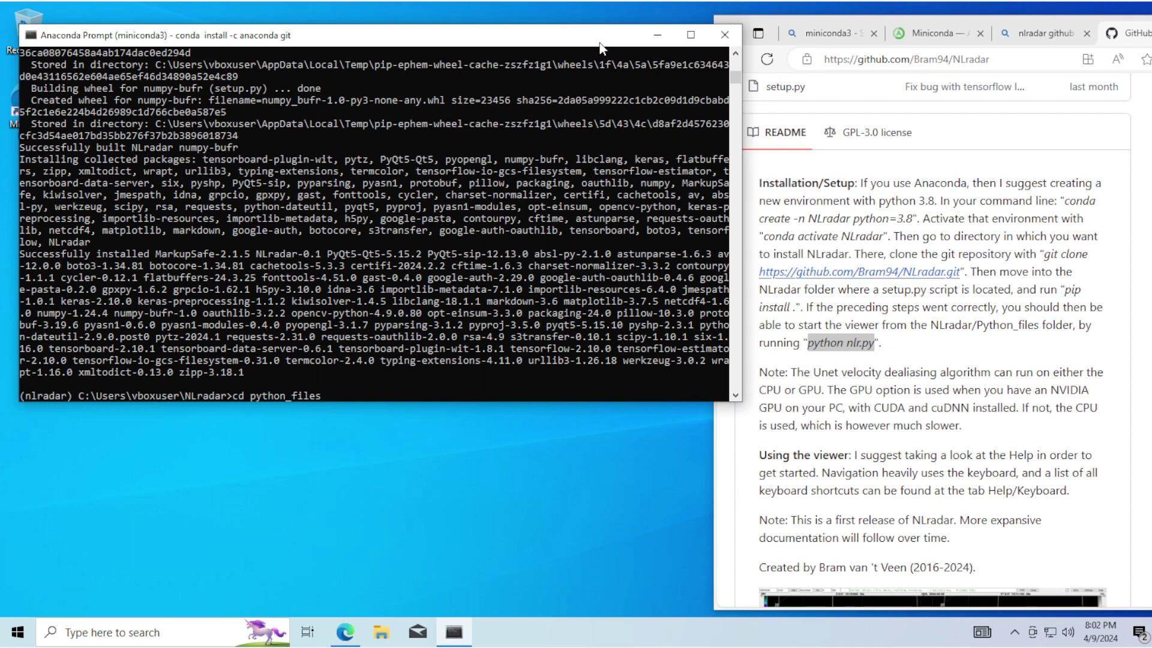
{"action": "key", "text": "Return"}
{"action": "key", "text": "ctrl+v"}
{"action": "key", "text": "Return"}
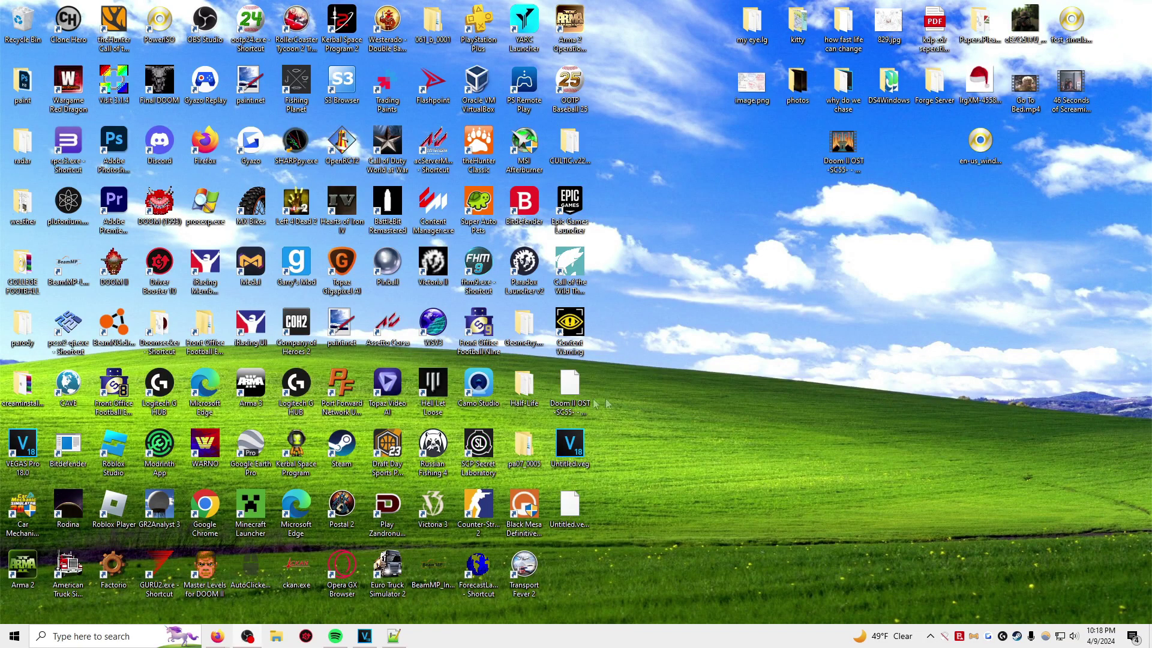
Open Anaconda Prompt from Start search and activate the nlradar conda environment
{"action": "left_click", "coordinate": [106, 641]}
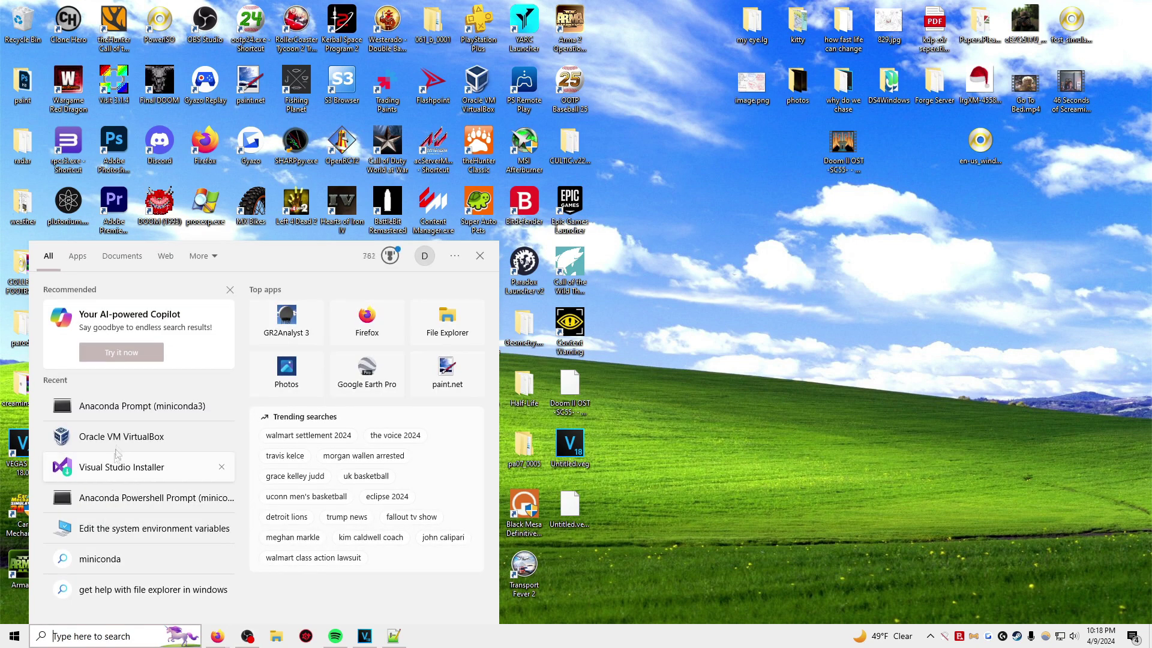
{"action": "left_click", "coordinate": [126, 408]}
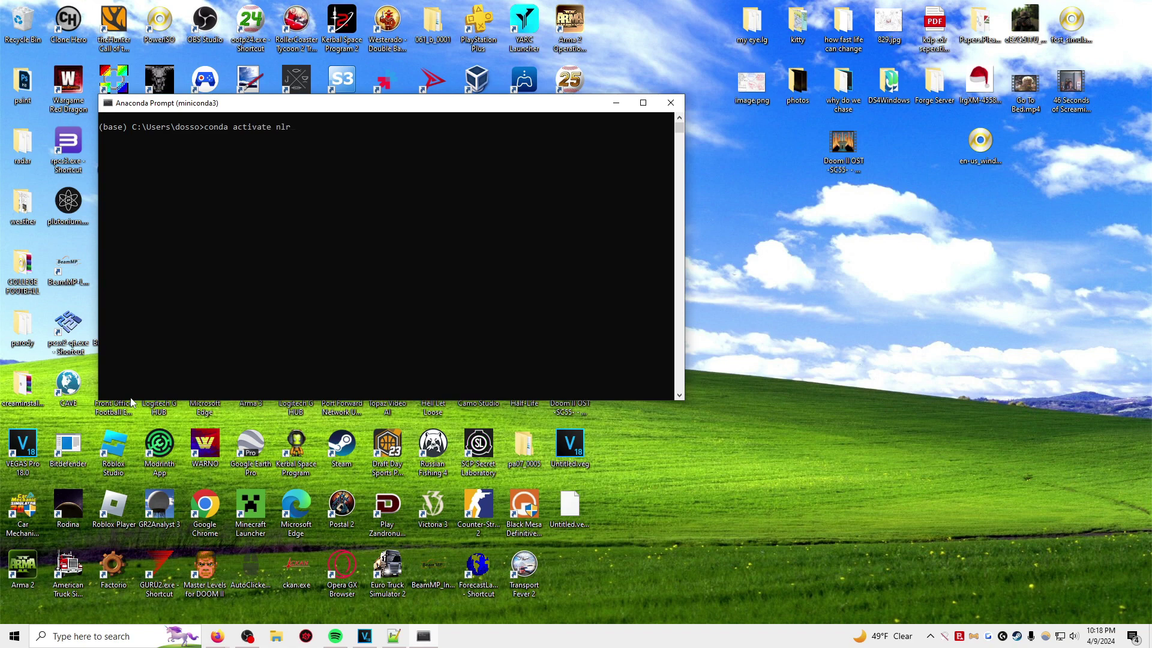
{"action": "type", "text": "r"}
{"action": "key", "text": "Return"}
{"action": "key", "text": "Return"}
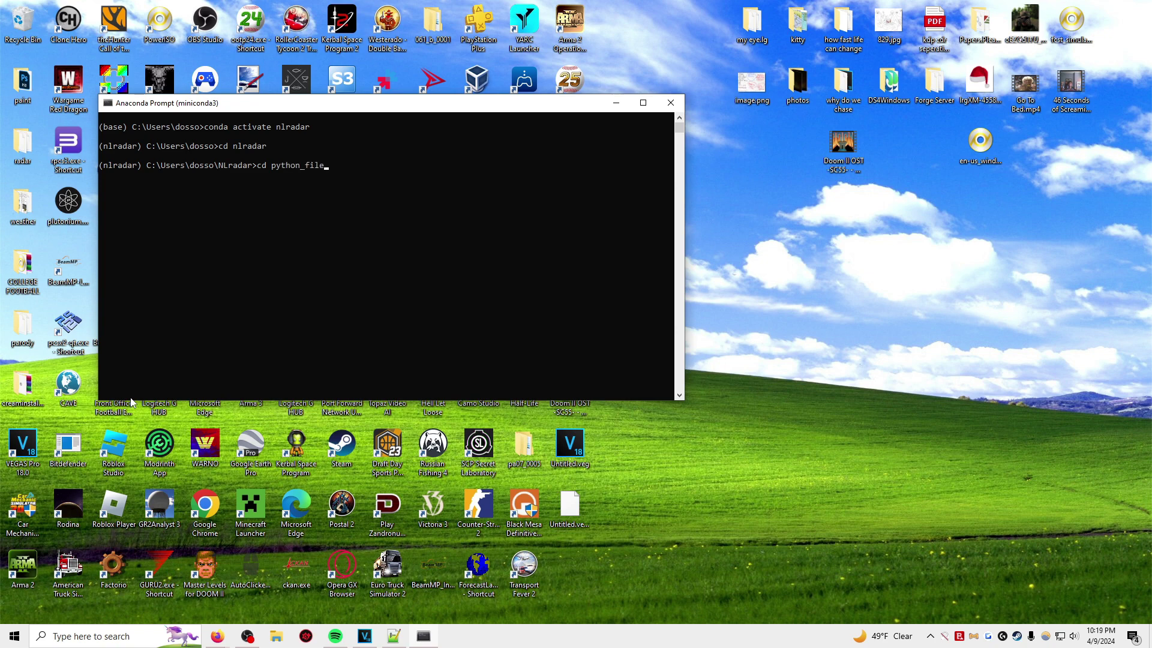
Move into NLradar's python_files folder and launch the viewer with 'python nlr.py'
{"action": "key", "text": "Return"}
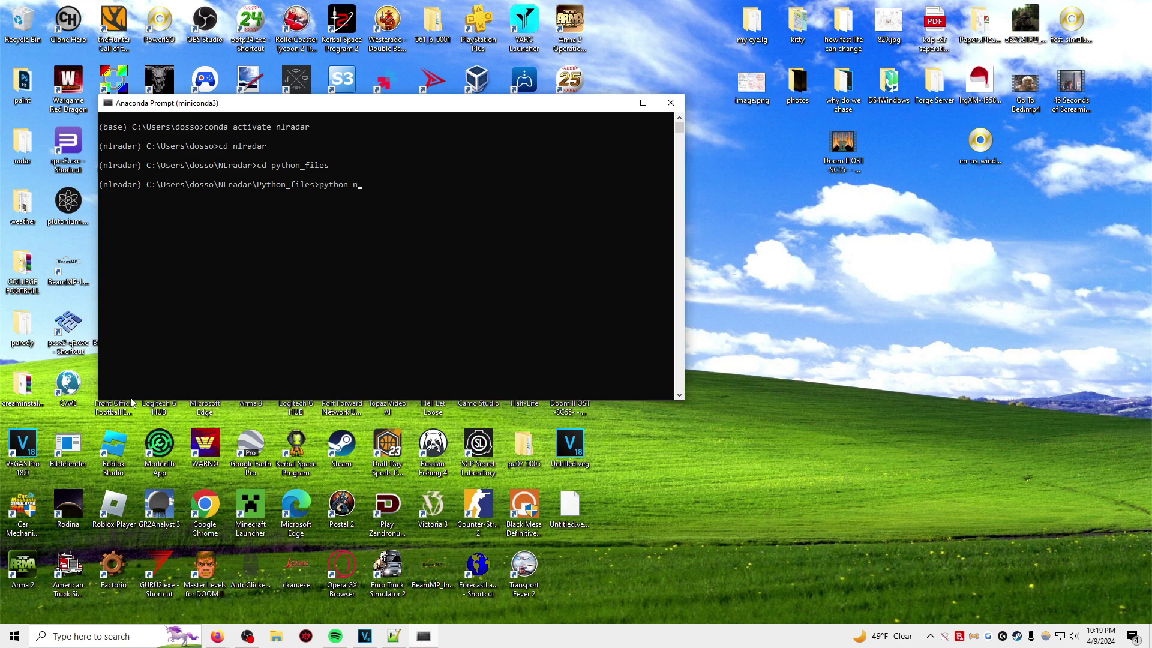
{"action": "type", "text": "python nlr.py"}
{"action": "key", "text": "Return"}
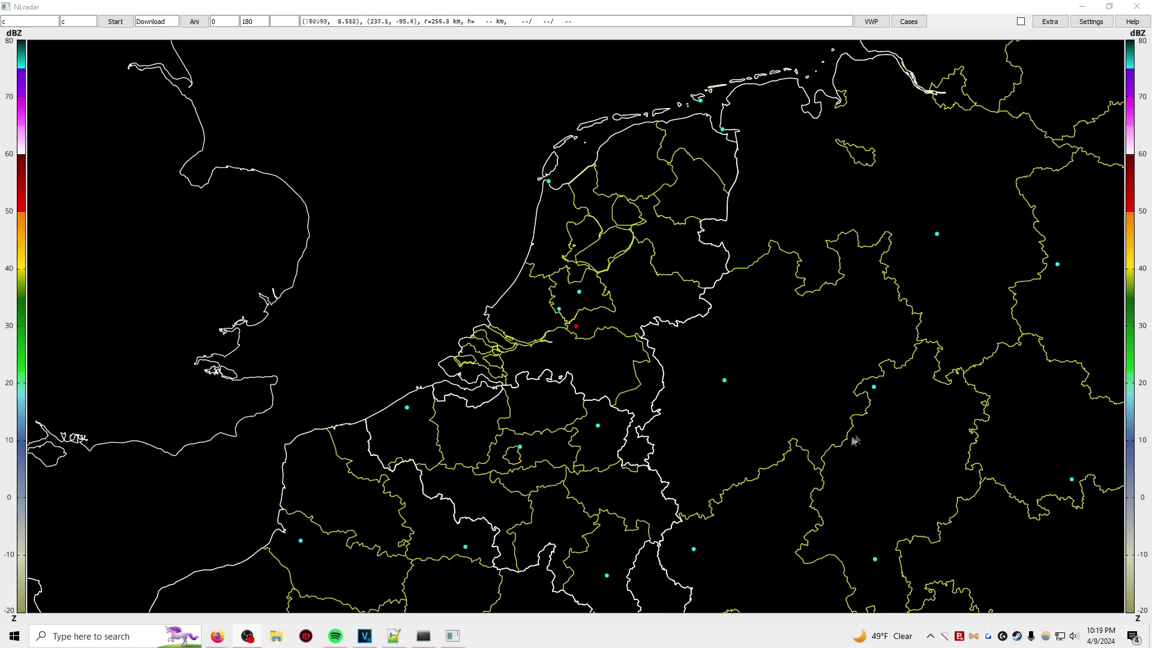
Navigate the map to Texas, select the KEWX radar and start its automatic download
{"action": "scroll", "coordinate": [758, 343], "scroll_direction": "down", "scroll_amount": 2}
{"action": "scroll", "coordinate": [672, 313], "scroll_direction": "down", "scroll_amount": 5}
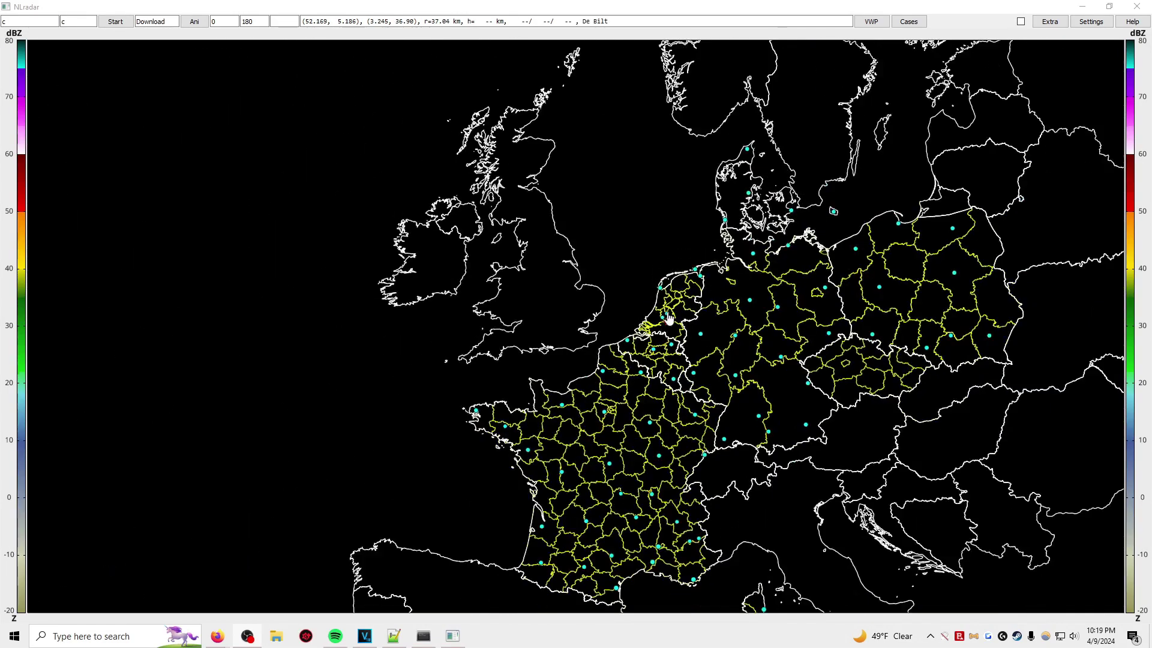
{"action": "left_click_drag", "start_coordinate": [524, 383], "coordinate": [768, 558]}
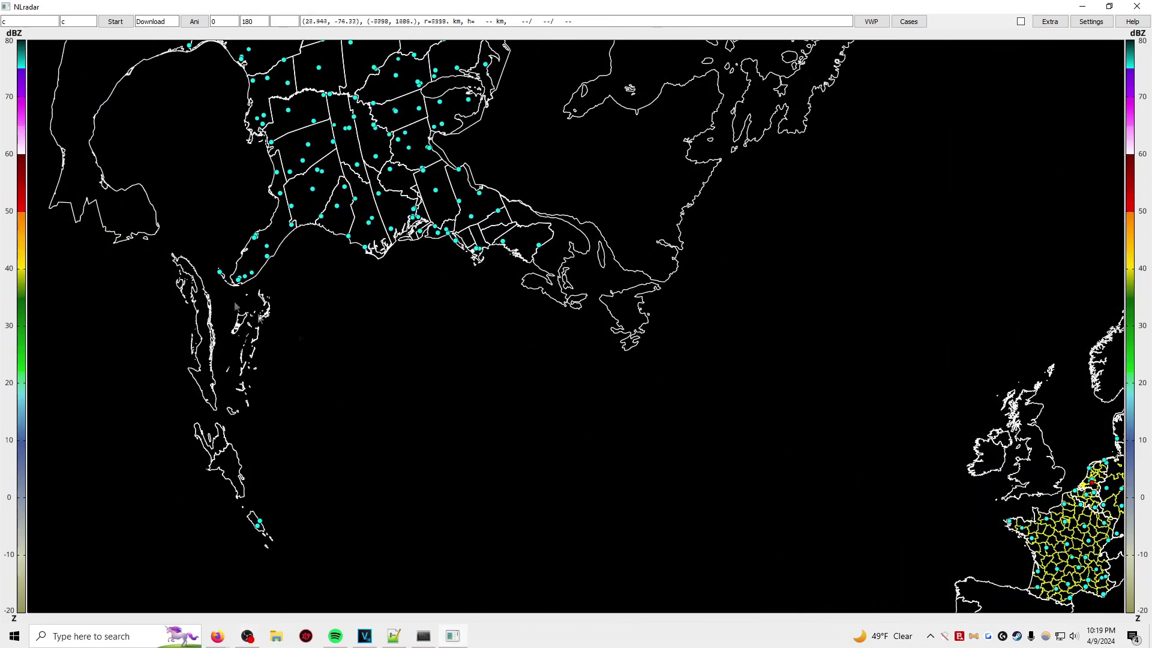
{"action": "scroll", "coordinate": [408, 501], "scroll_direction": "up", "scroll_amount": 3}
{"action": "scroll", "coordinate": [379, 197], "scroll_direction": "up", "scroll_amount": 2}
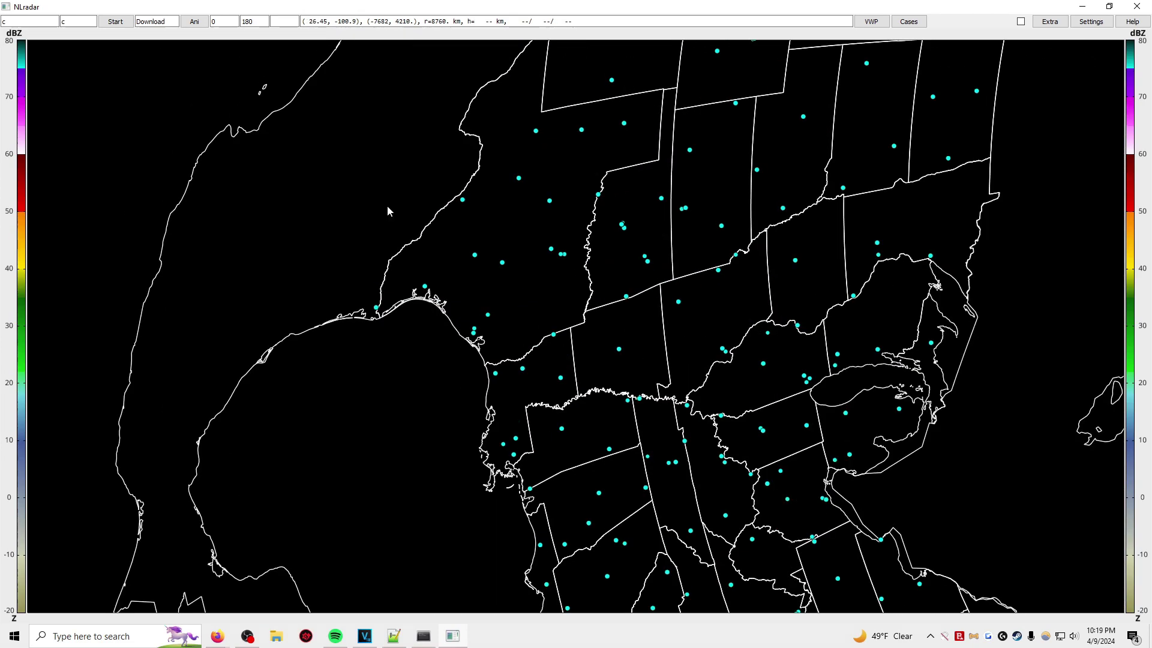
{"action": "left_click", "coordinate": [521, 281]}
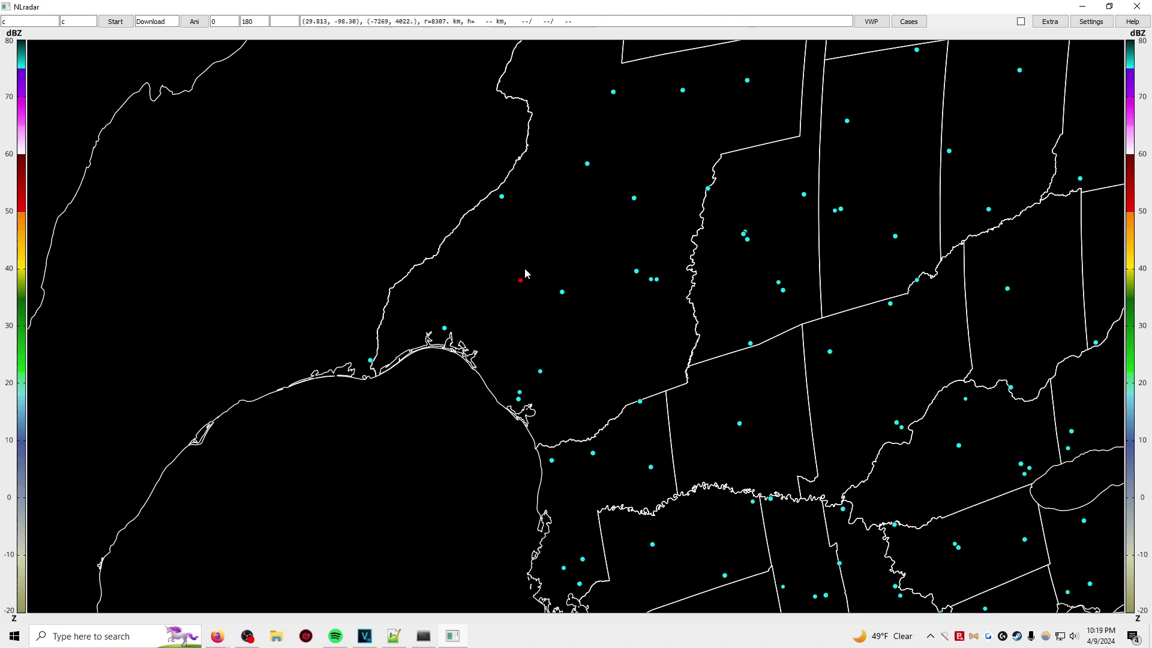
{"action": "right_click", "coordinate": [525, 269]}
{"action": "left_click", "coordinate": [544, 278]}
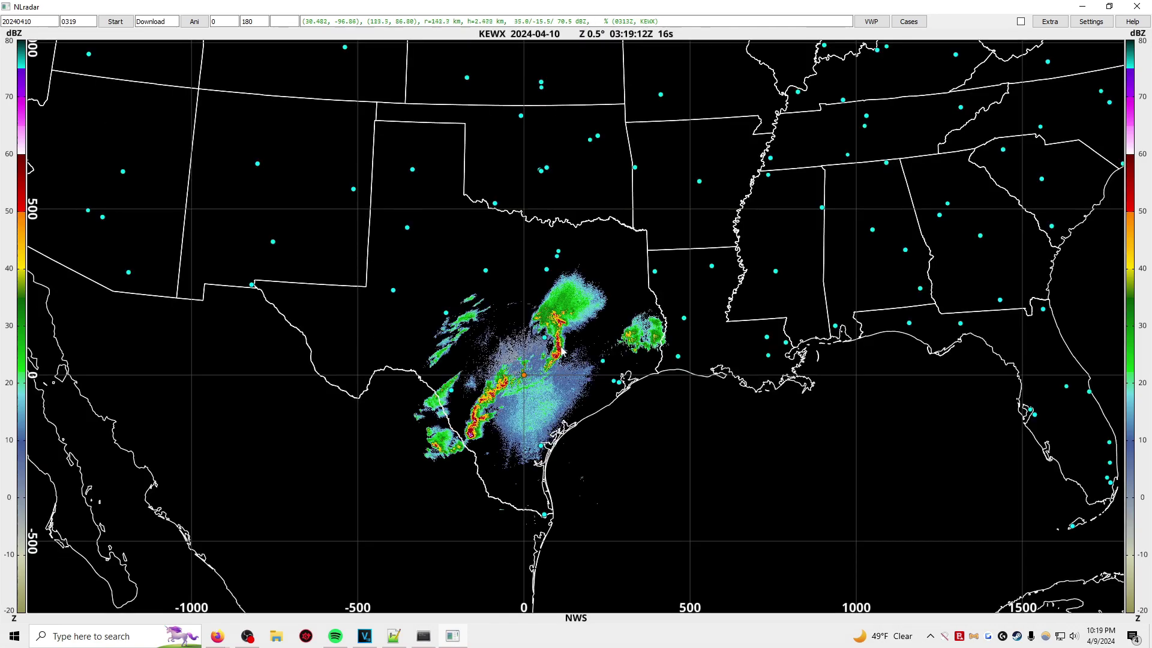
Zoom into the KEWX storms, show the VWP hodograph and centre the storms in view
{"action": "scroll", "coordinate": [512, 388], "scroll_direction": "up", "scroll_amount": 2}
{"action": "scroll", "coordinate": [512, 388], "scroll_direction": "up", "scroll_amount": 3}
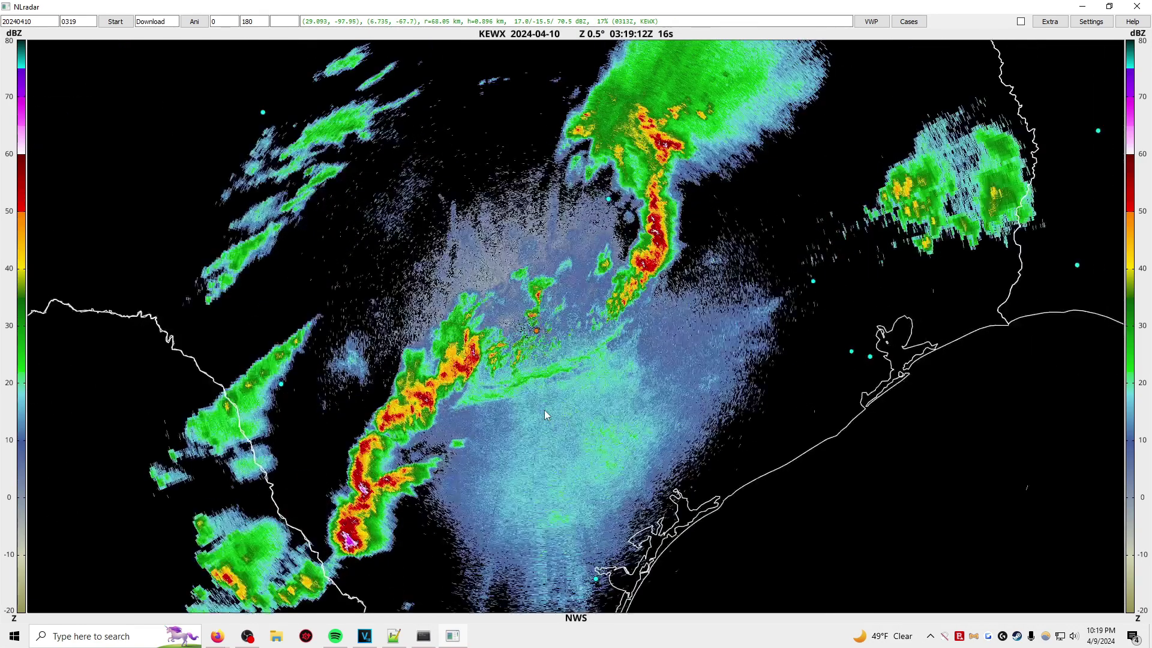
{"action": "scroll", "coordinate": [347, 557], "scroll_direction": "up", "scroll_amount": 1}
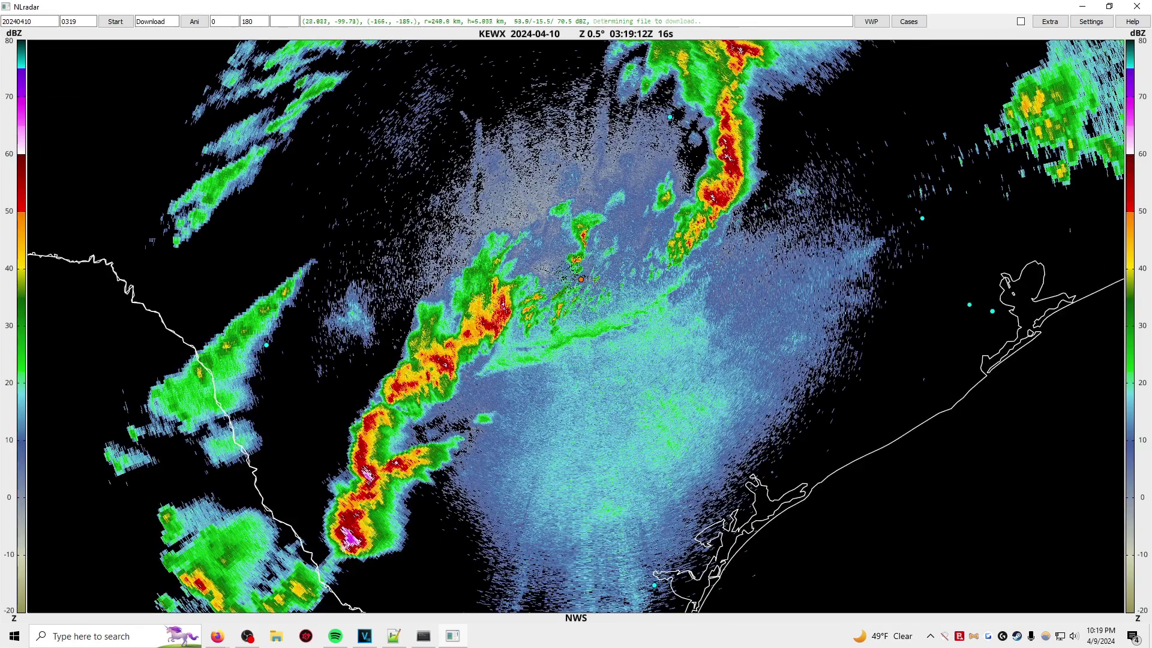
{"action": "left_click", "coordinate": [875, 29]}
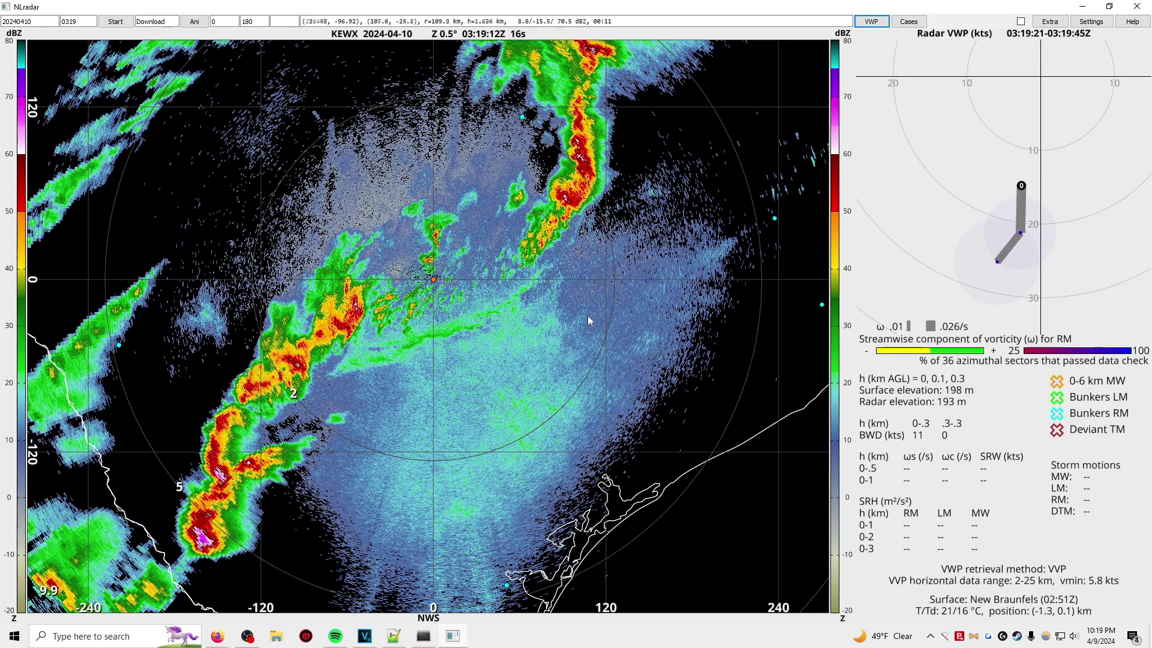
{"action": "scroll", "coordinate": [495, 261], "scroll_direction": "up", "scroll_amount": 2}
{"action": "left_click_drag", "start_coordinate": [495, 261], "coordinate": [463, 320]}
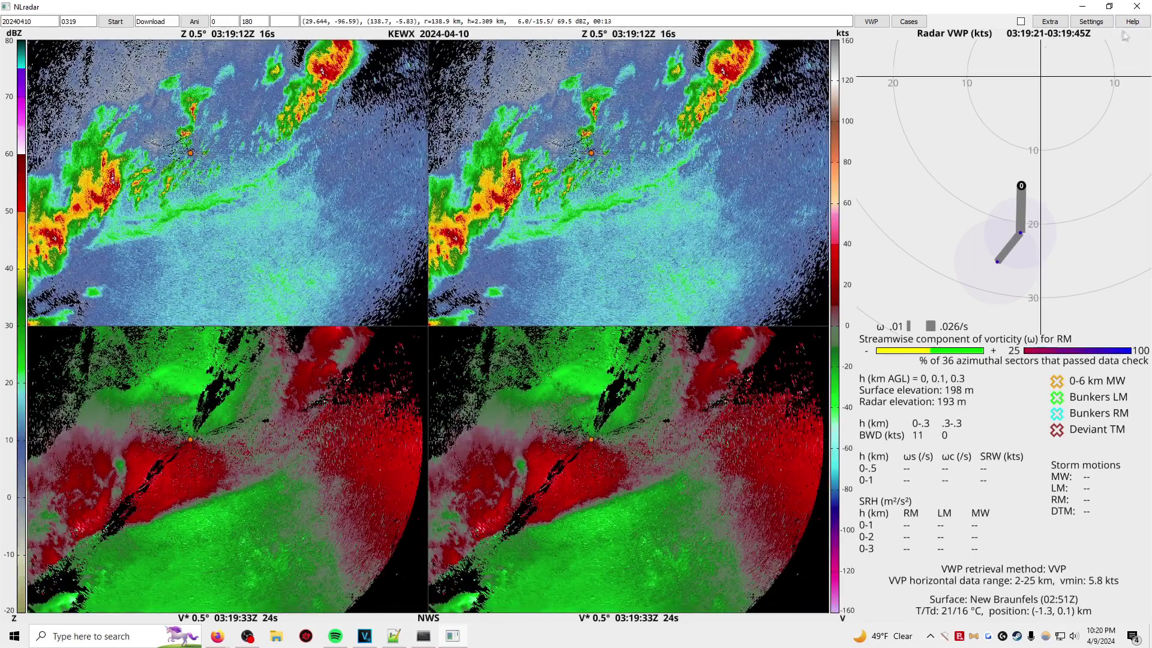
Browse NLradar Help's Keyboard, Radar data and Products sections, ending on Color tables
{"action": "left_click", "coordinate": [1132, 21]}
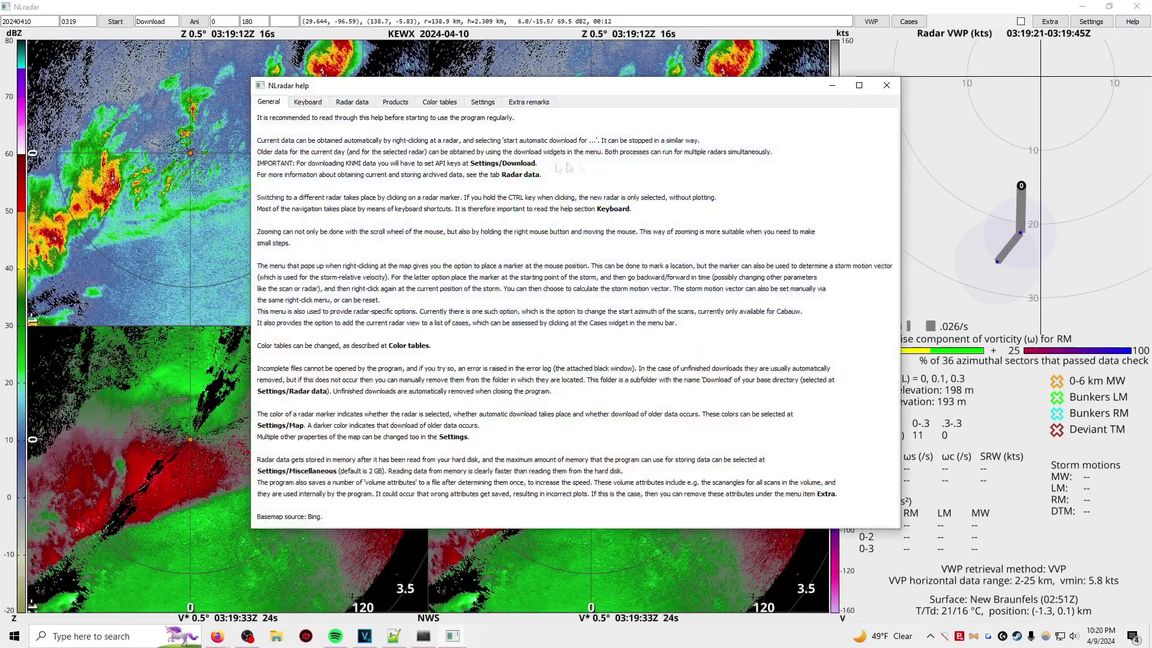
{"action": "left_click", "coordinate": [313, 103]}
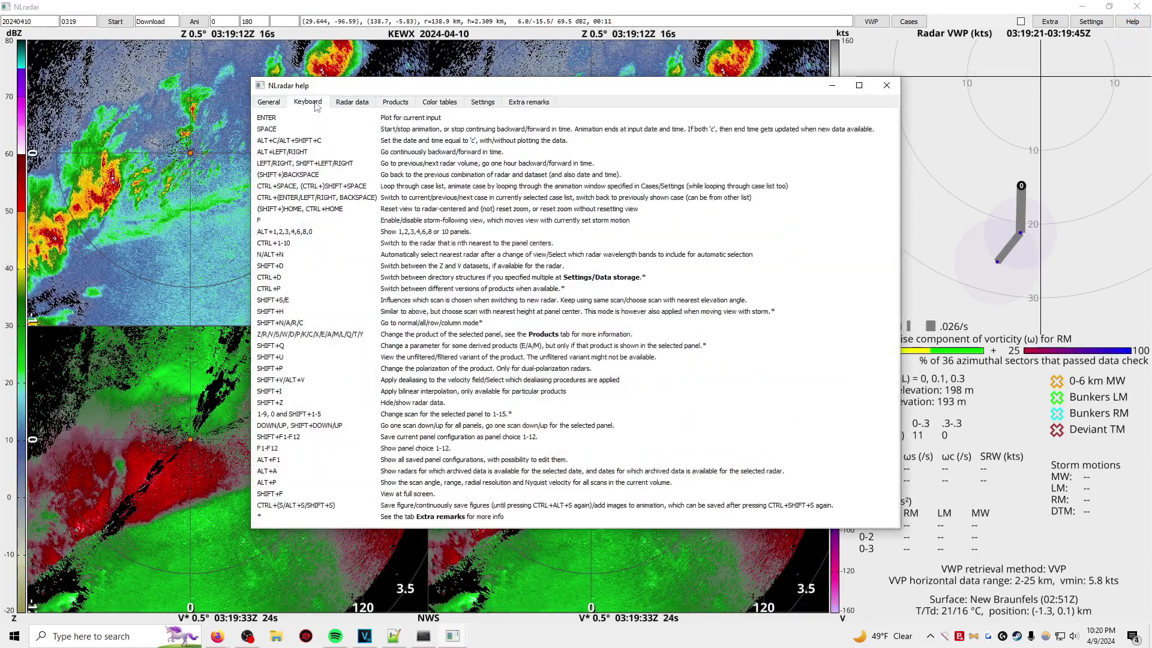
{"action": "left_click", "coordinate": [352, 103]}
{"action": "left_click", "coordinate": [326, 104]}
{"action": "left_click", "coordinate": [423, 103]}
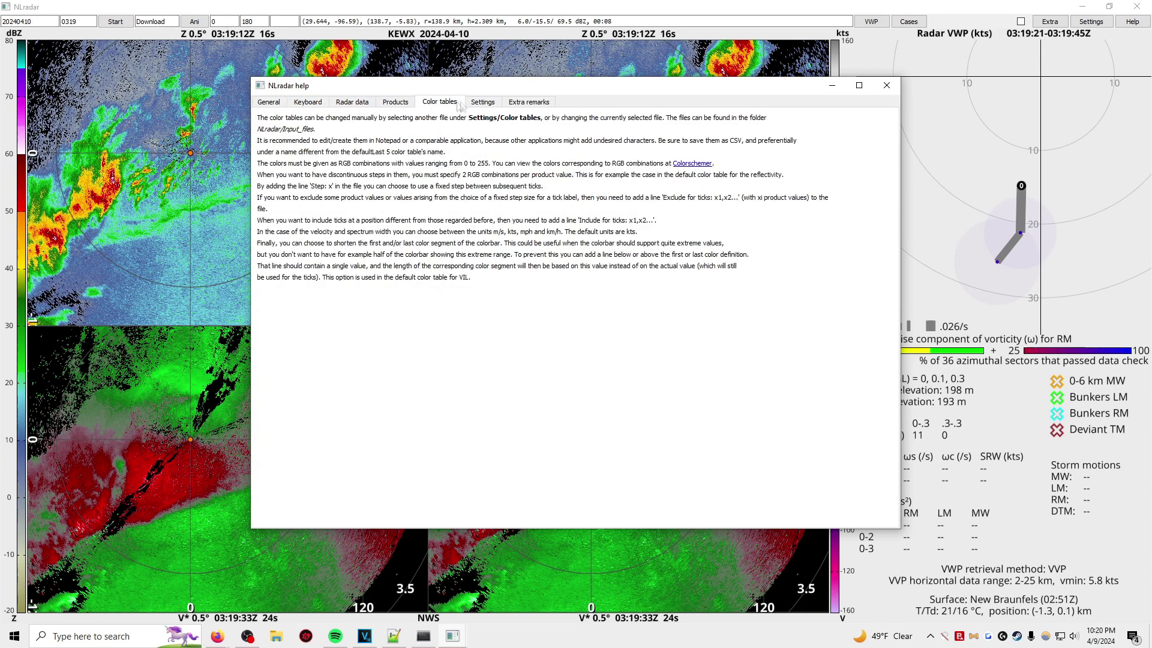